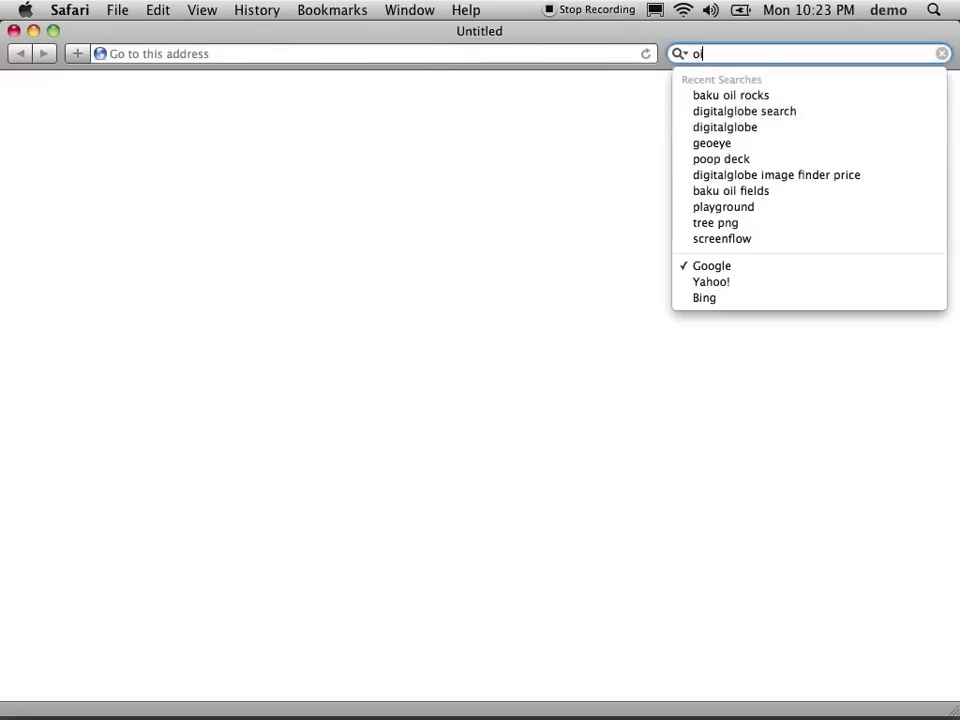
# Step: Search Google for 'oil rocks baku', correcting the mistyped extra letter
pyautogui.write('l')
pyautogui.press('BackSpace')
pyautogui.press('BackSpace')
pyautogui.write('l rocks baku')
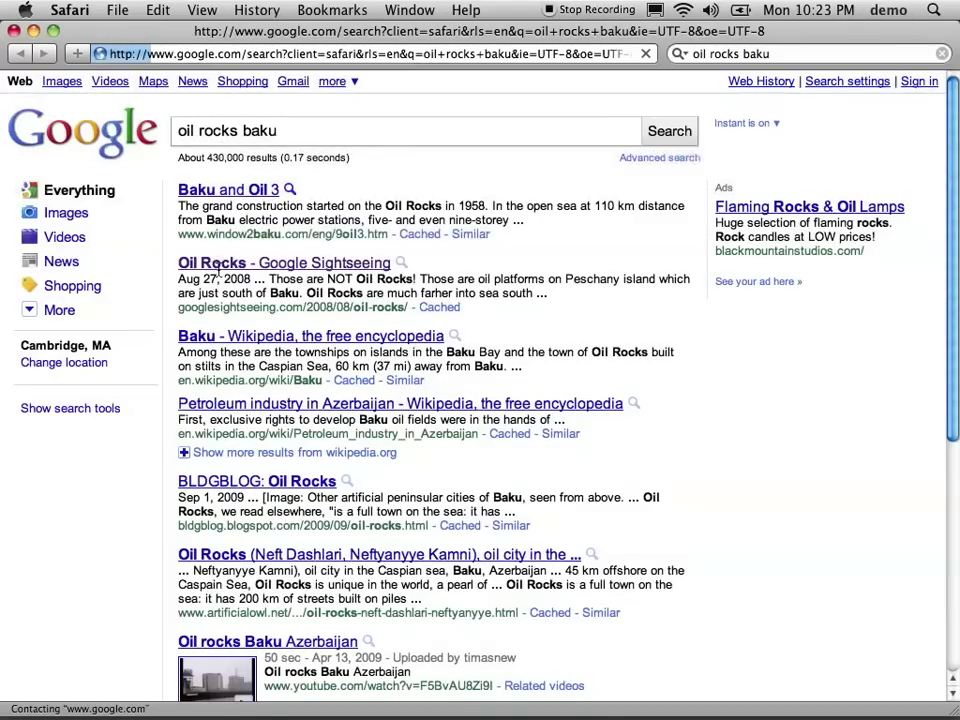
# Step: Open the 'Oil Rocks - Google Sightseeing' article and read down to its Update paragraph
pyautogui.click(217, 264)
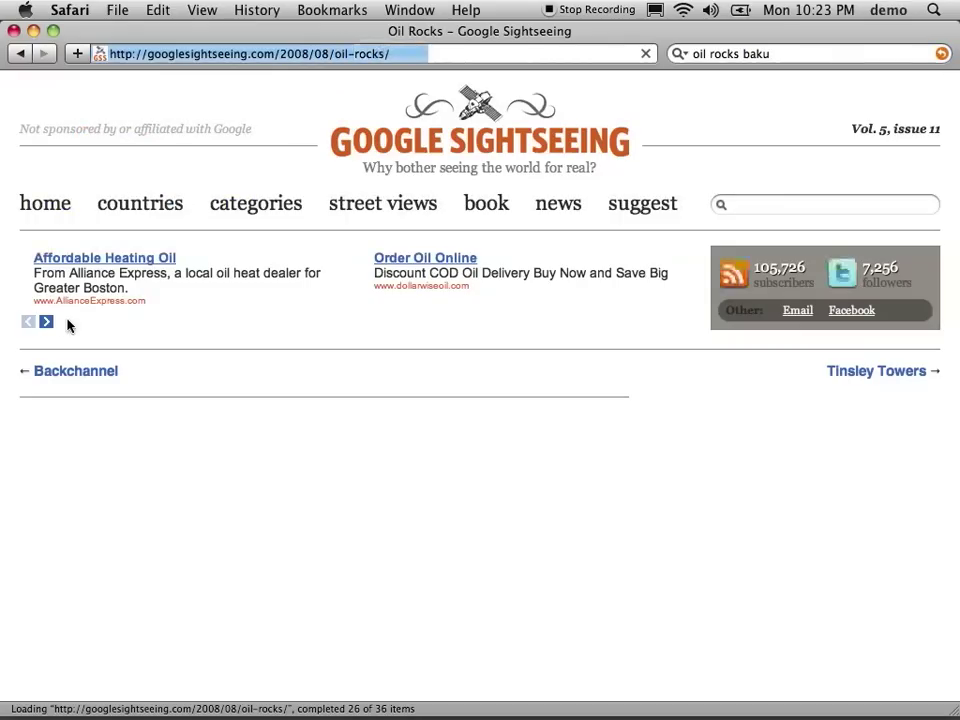
pyautogui.scroll(-3, 10, 336)
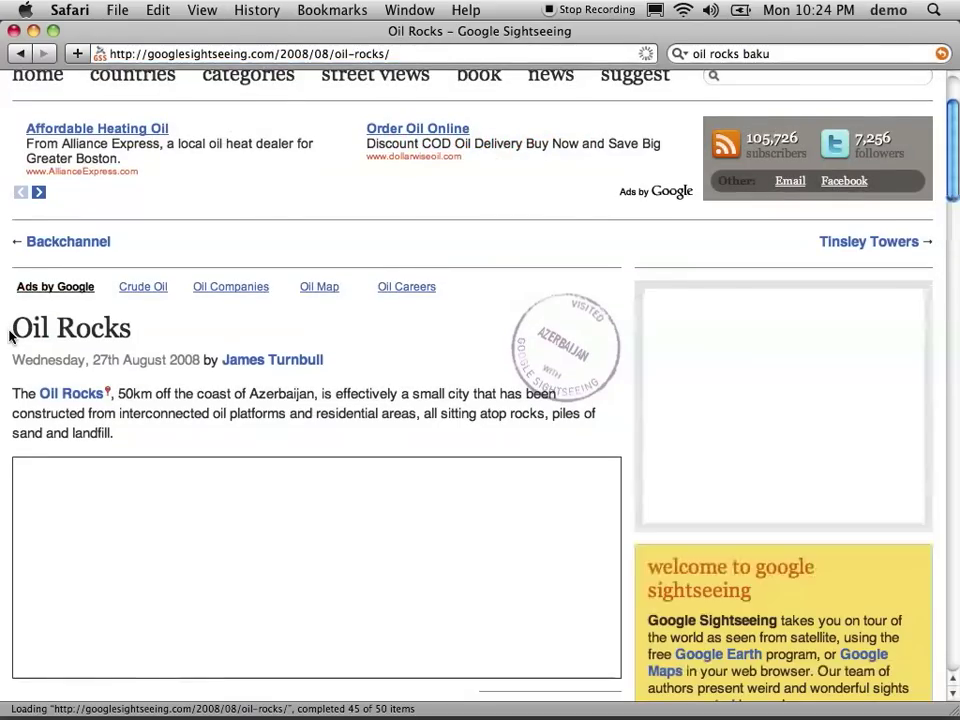
pyautogui.scroll(-10, 10, 336)
pyautogui.scroll(-8, 10, 336)
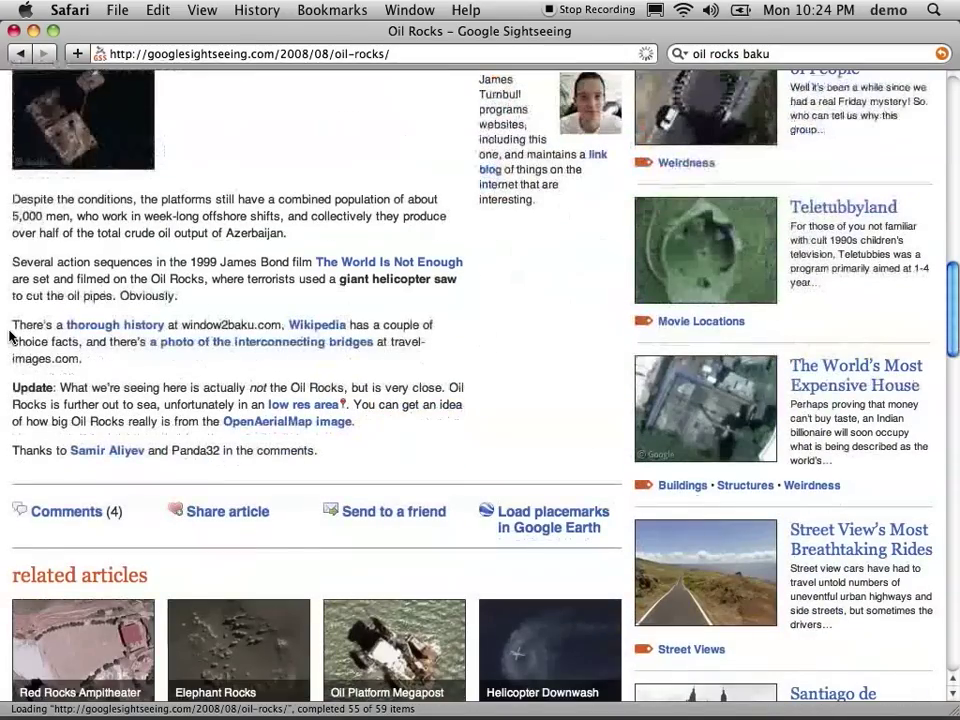
pyautogui.scroll(-3, 291, 419)
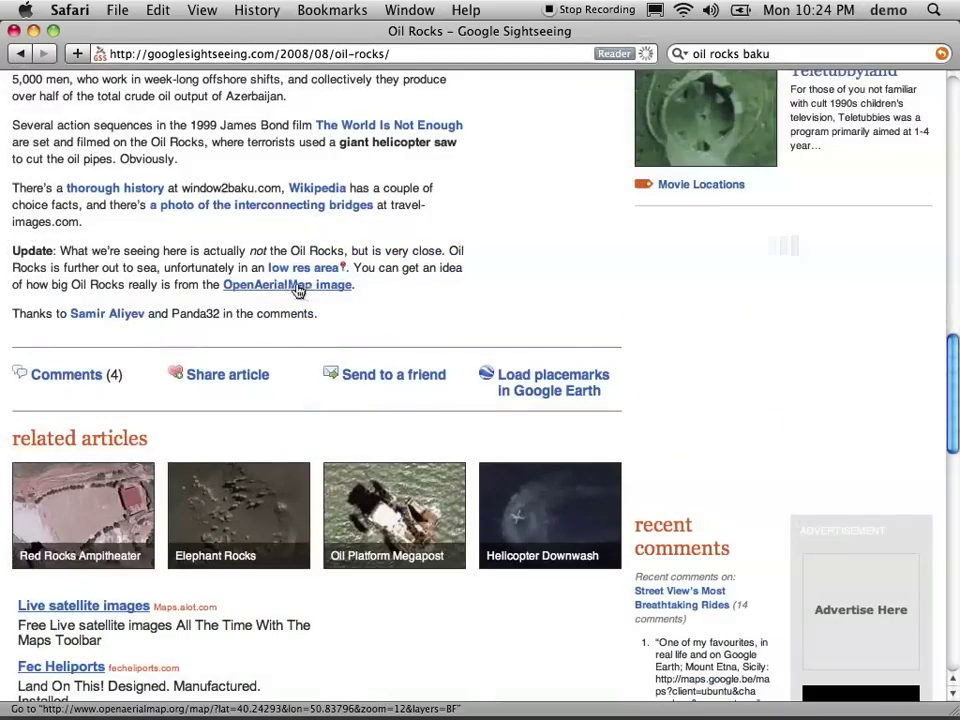
# Step: Open the OpenAerialMap link in a new tab and copy latitude 40.24293, longitude 50.83796 from its address
pyautogui.keyDown('super'); pyautogui.click(297, 289); pyautogui.keyUp('super')
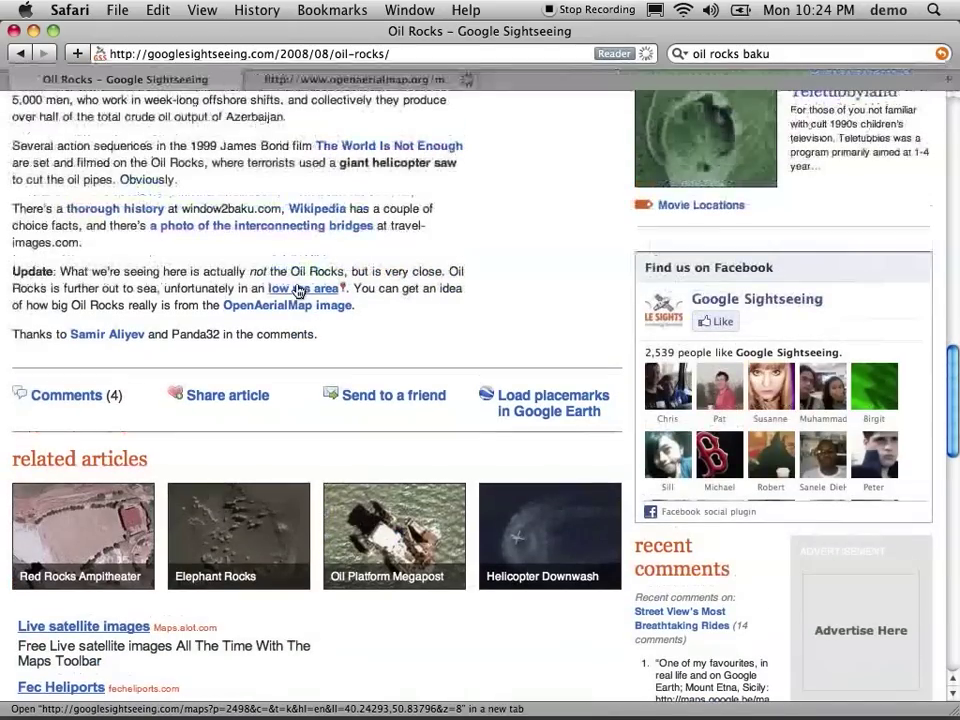
pyautogui.press('super+shift+bracketright')
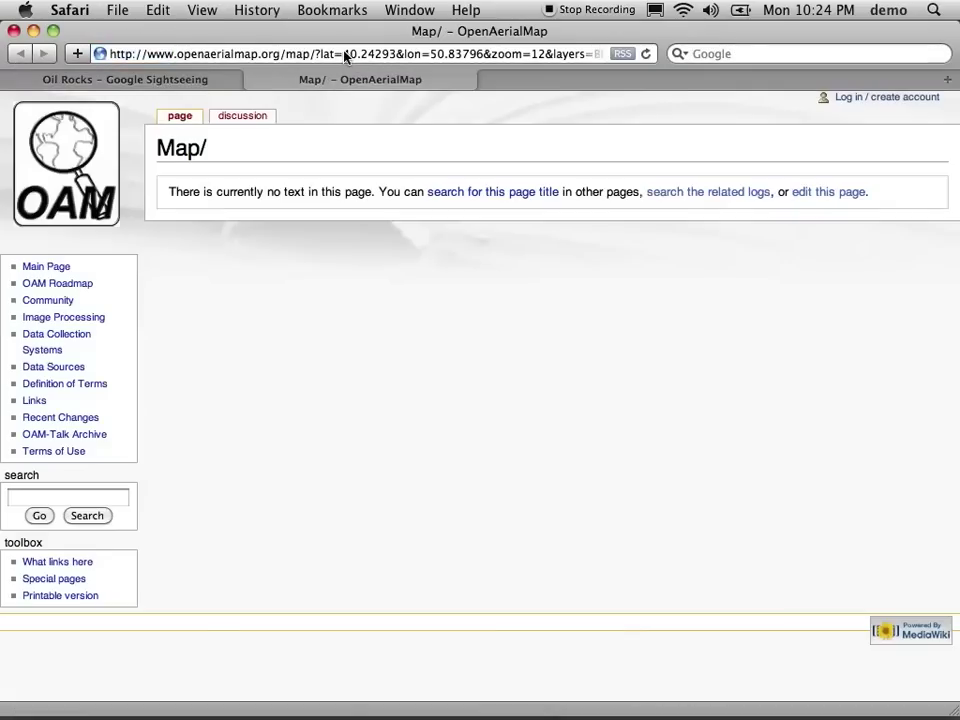
pyautogui.moveTo(343, 55); pyautogui.dragTo(484, 60)
pyautogui.press('super+c')
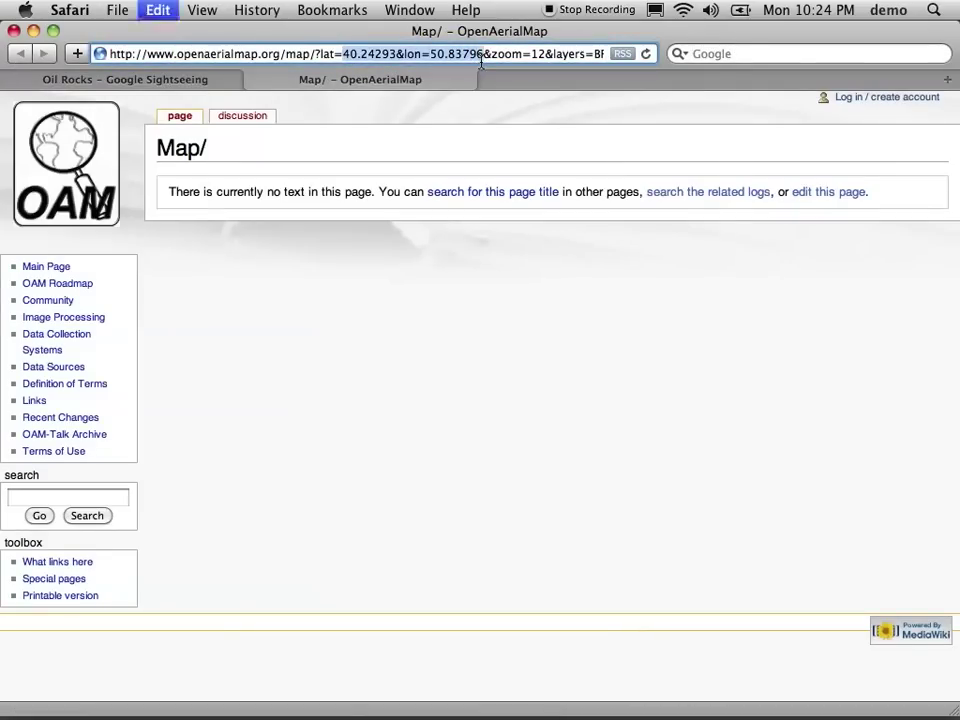
# Step: Go back to the Oil Rocks article and scroll down to the first reader comment
pyautogui.click(163, 80)
pyautogui.scroll(-5, 324, 443)
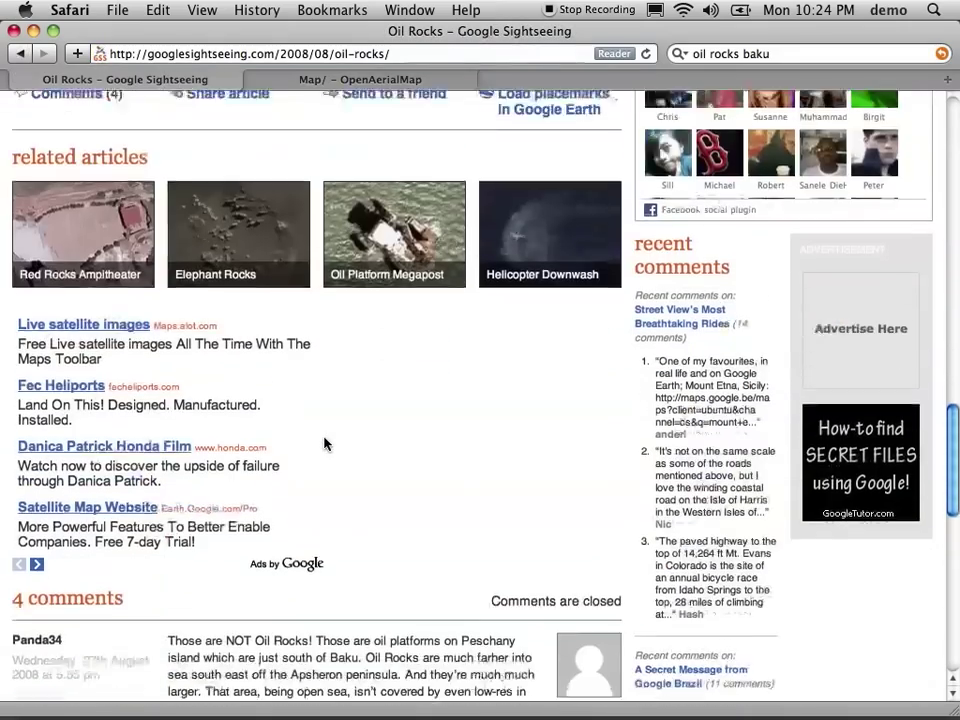
pyautogui.scroll(-5, 324, 443)
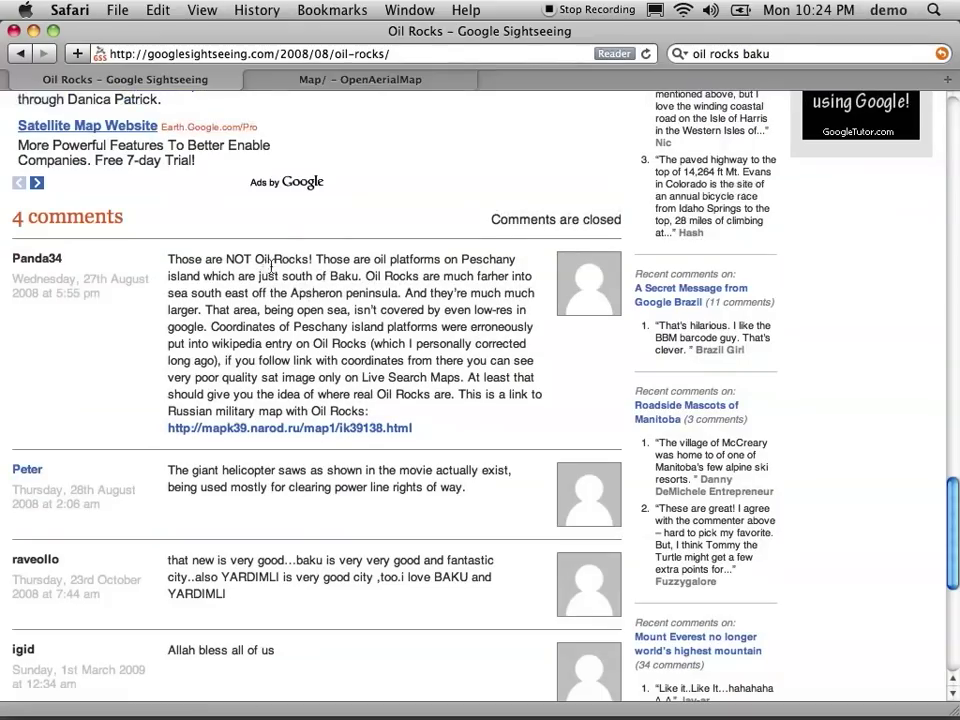
pyautogui.tripleClick(200, 412)
pyautogui.click(206, 417)
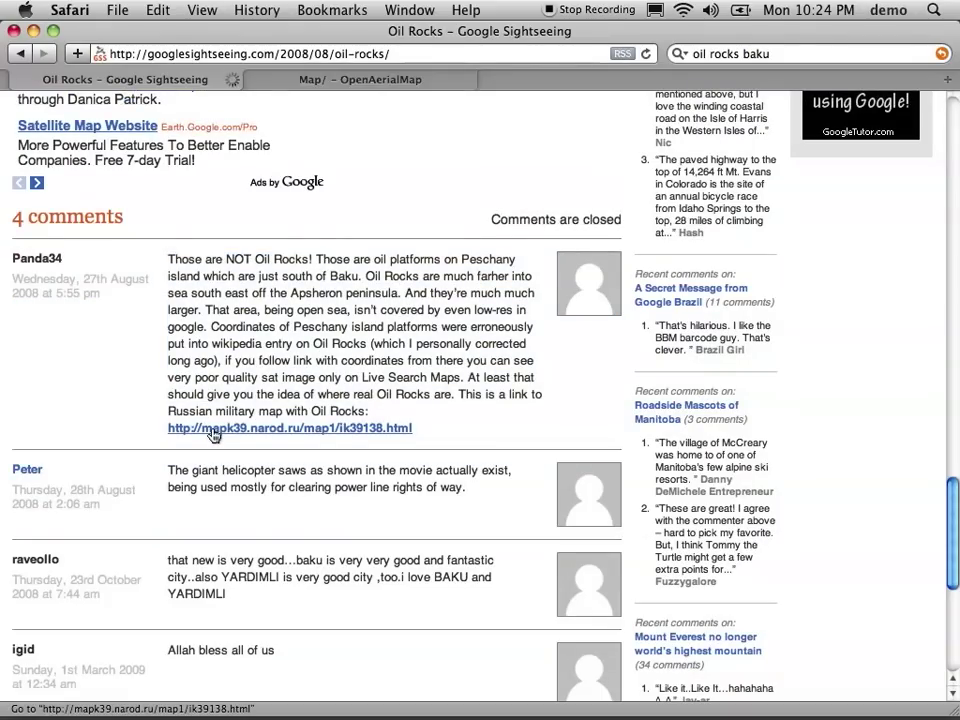
# Step: Open the mapk39.narod.ru topographic sheet K-39-138 and view the oil-well markings south of Zhiloy
pyautogui.click(213, 430)
pyautogui.scroll(-5, 315, 292)
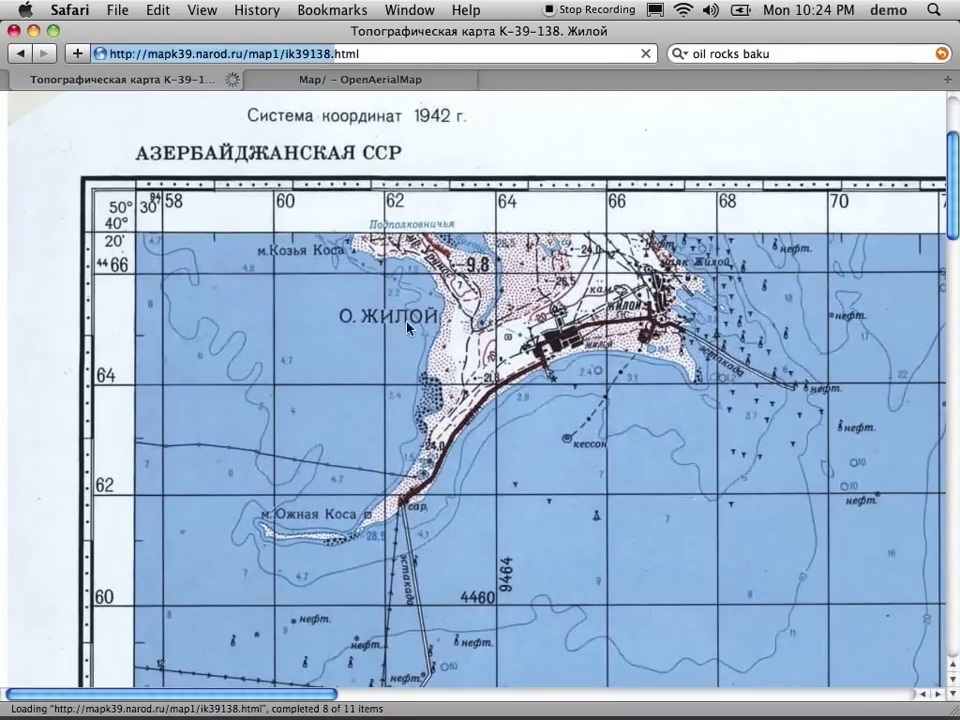
pyautogui.scroll(-4, 655, 471)
pyautogui.hscroll(1, 655, 471)
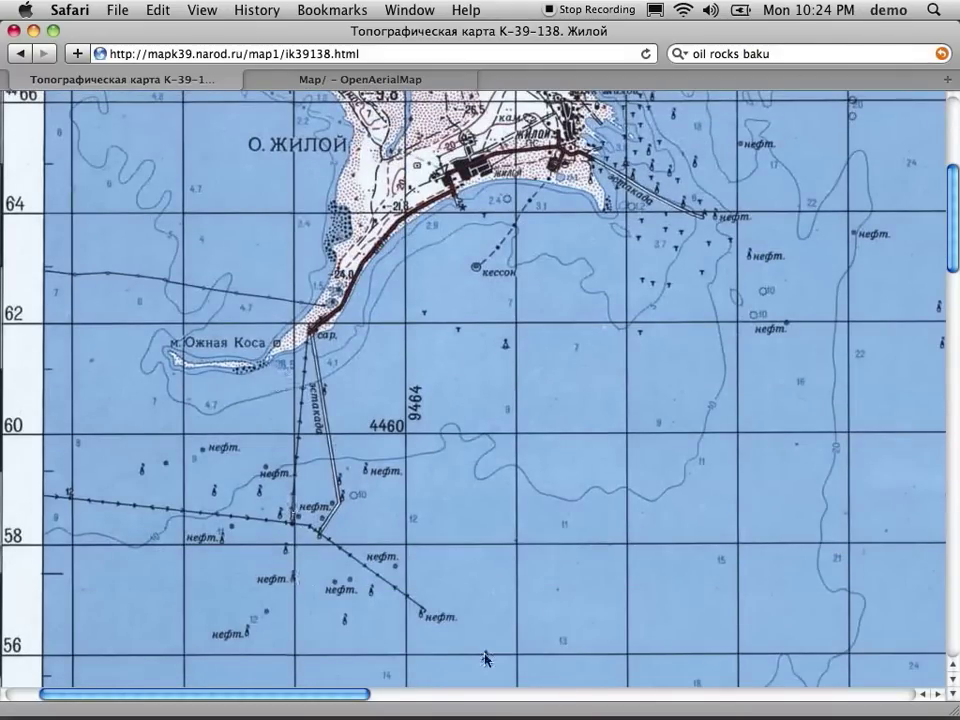
pyautogui.scroll(-5, 483, 475)
pyautogui.scroll(4, 483, 475)
pyautogui.scroll(-1, 483, 475)
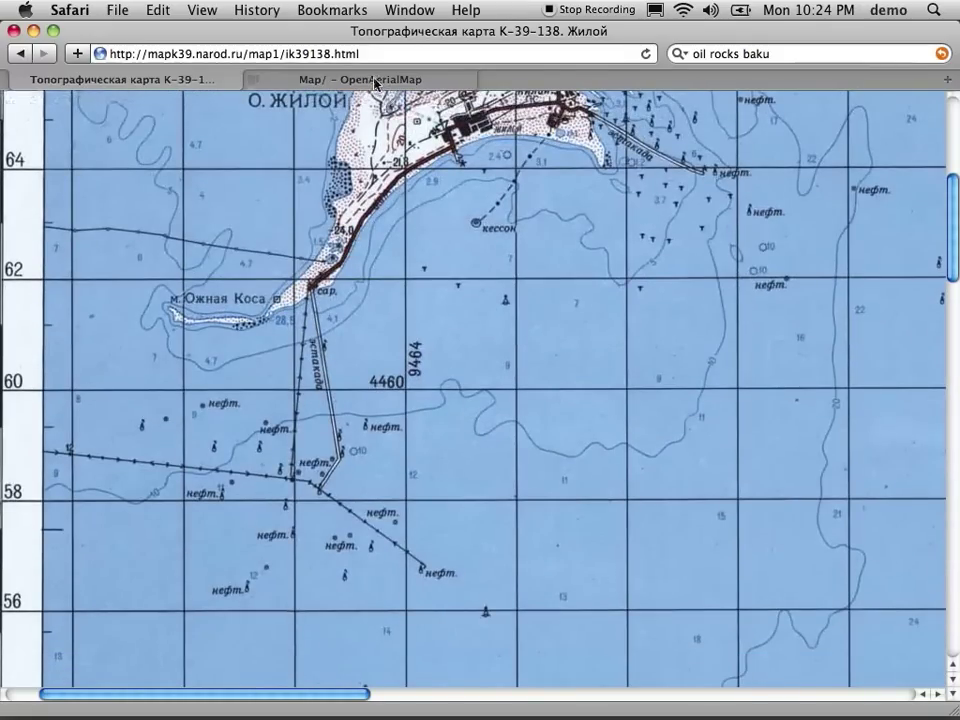
# Step: In Google Earth, fly to the pasted coordinates 40.24293,50.83796
pyautogui.press('super+Tab')
pyautogui.press('super+Tab')
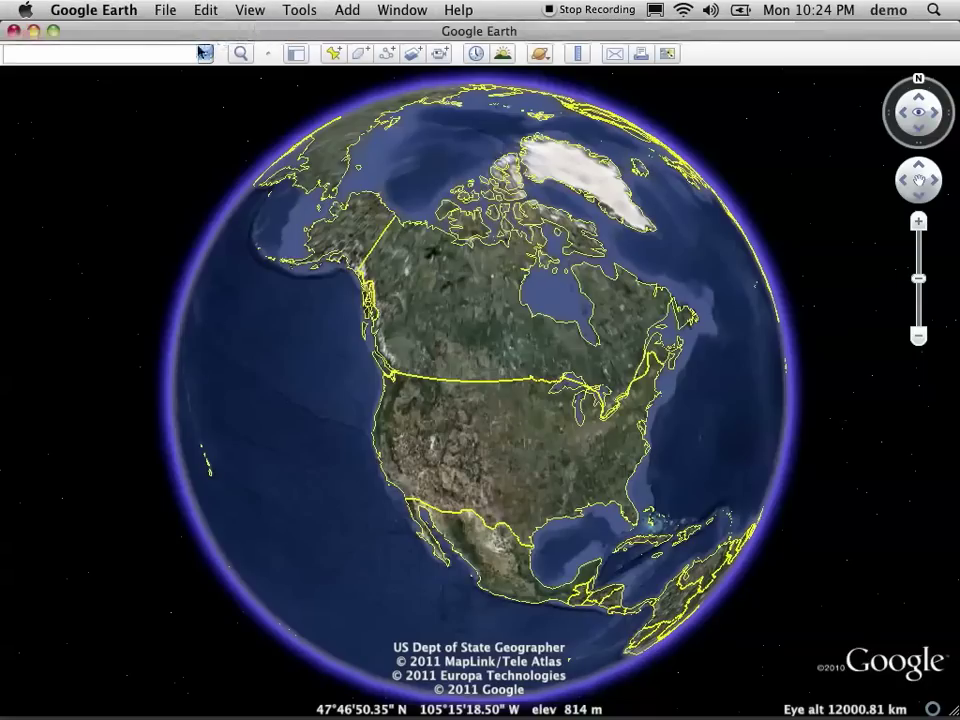
pyautogui.press('super+v')
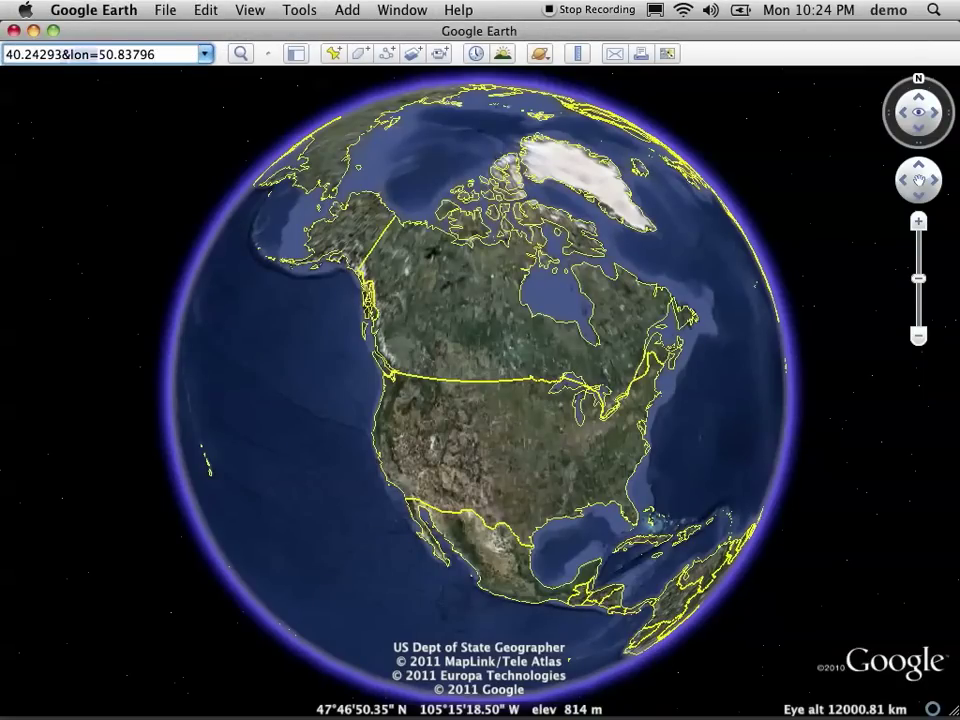
pyautogui.write(',')
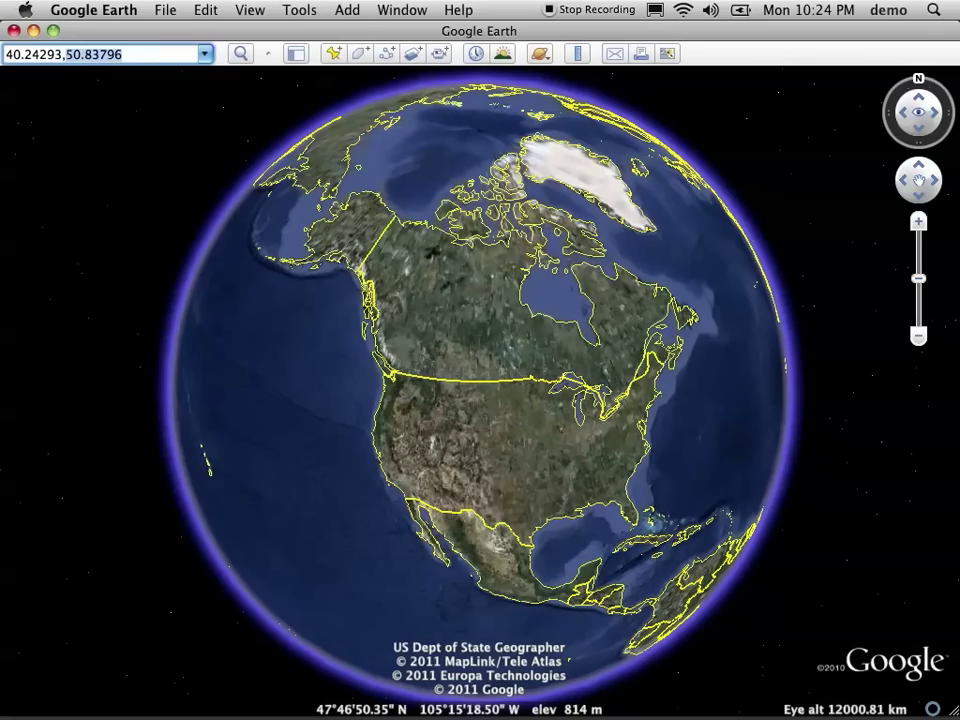
pyautogui.press('Return')
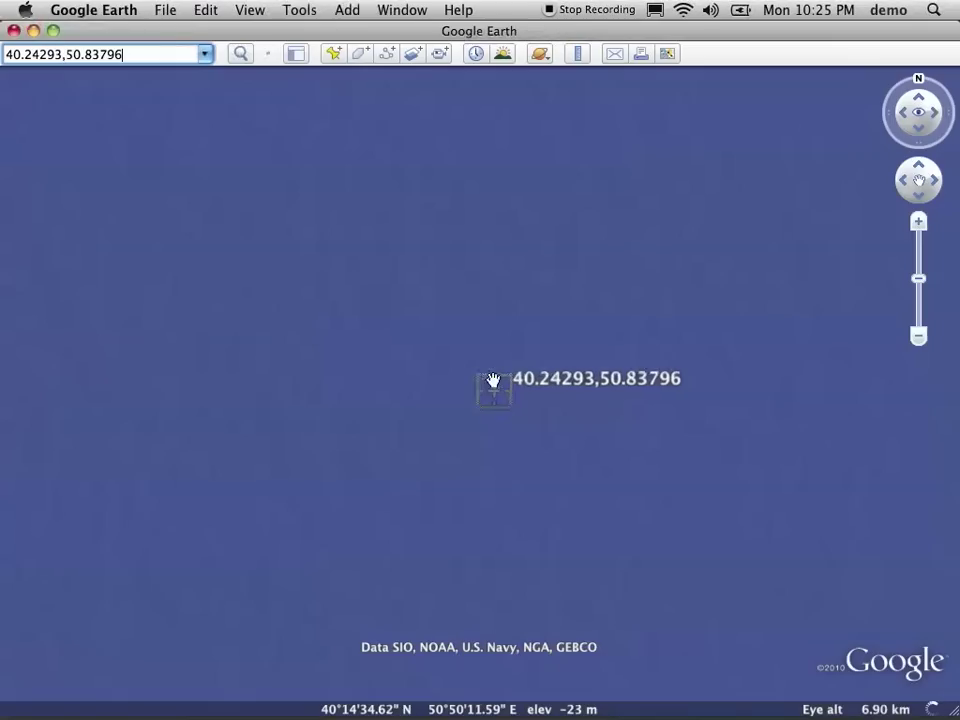
# Step: Zoom out and pan until Baku's Absheron peninsula shows beside the placemark
pyautogui.scroll(-2, 493, 381)
pyautogui.scroll(-5, 493, 381)
pyautogui.scroll(-3, 493, 381)
pyautogui.scroll(-3, 493, 381)
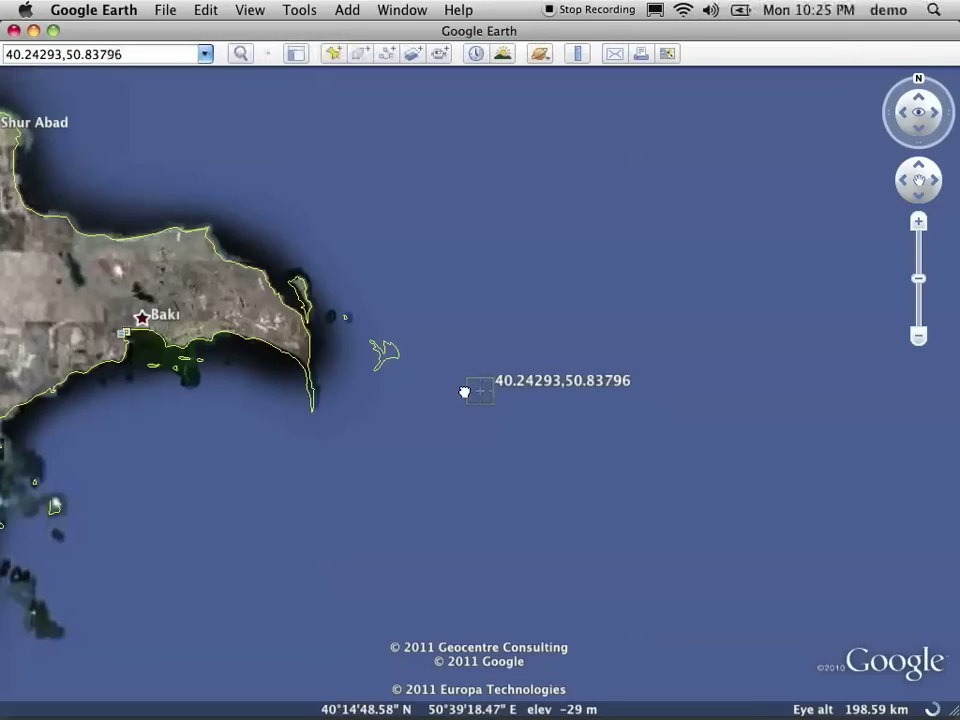
pyautogui.moveTo(417, 392); pyautogui.dragTo(470, 393)
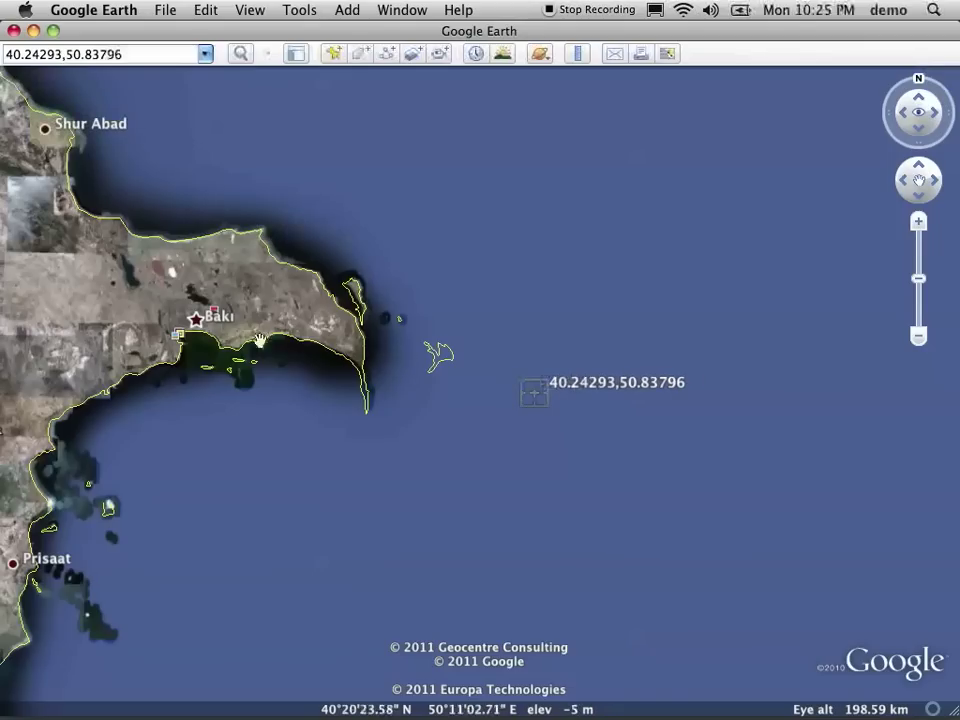
# Step: Enable Historical Imagery, step back to September then April 2010, and pan to Shur Abad
pyautogui.click(247, 10)
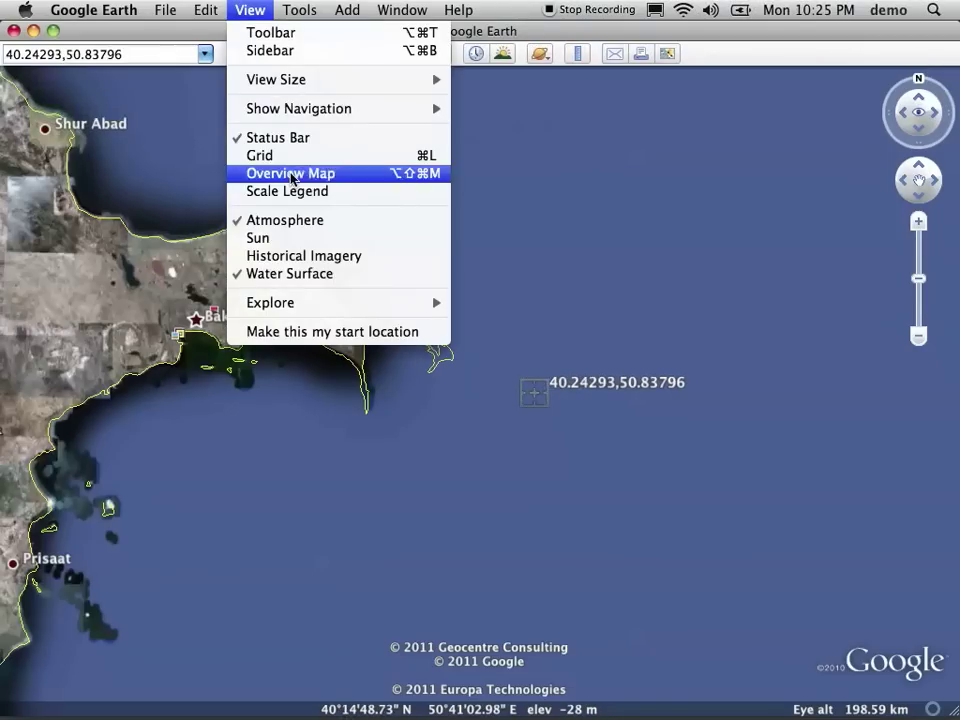
pyautogui.click(300, 255)
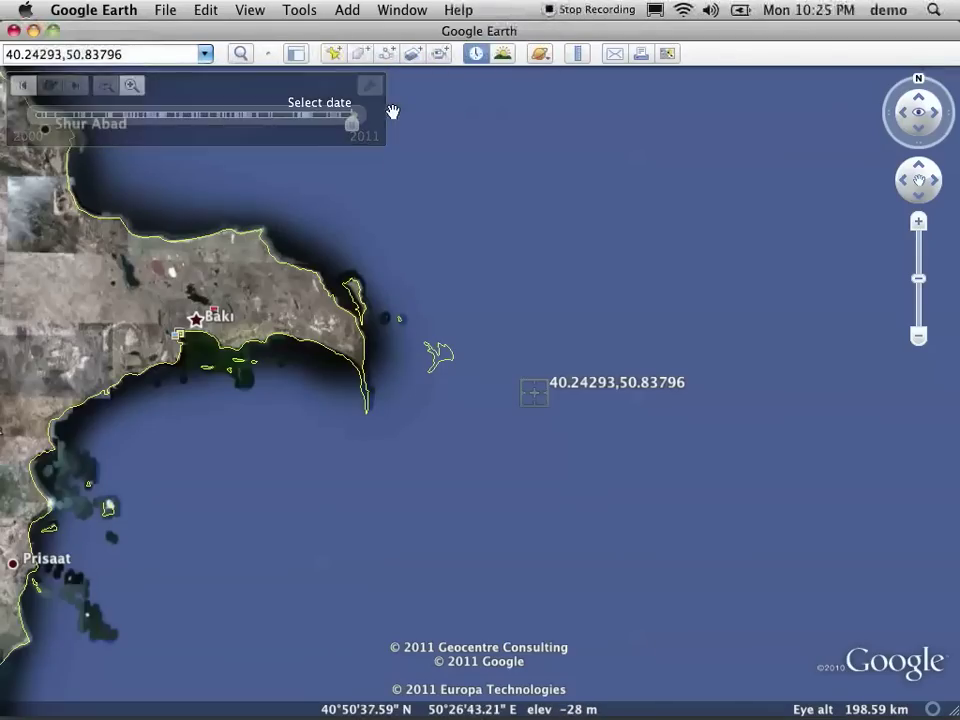
pyautogui.moveTo(352, 122); pyautogui.dragTo(337, 122)
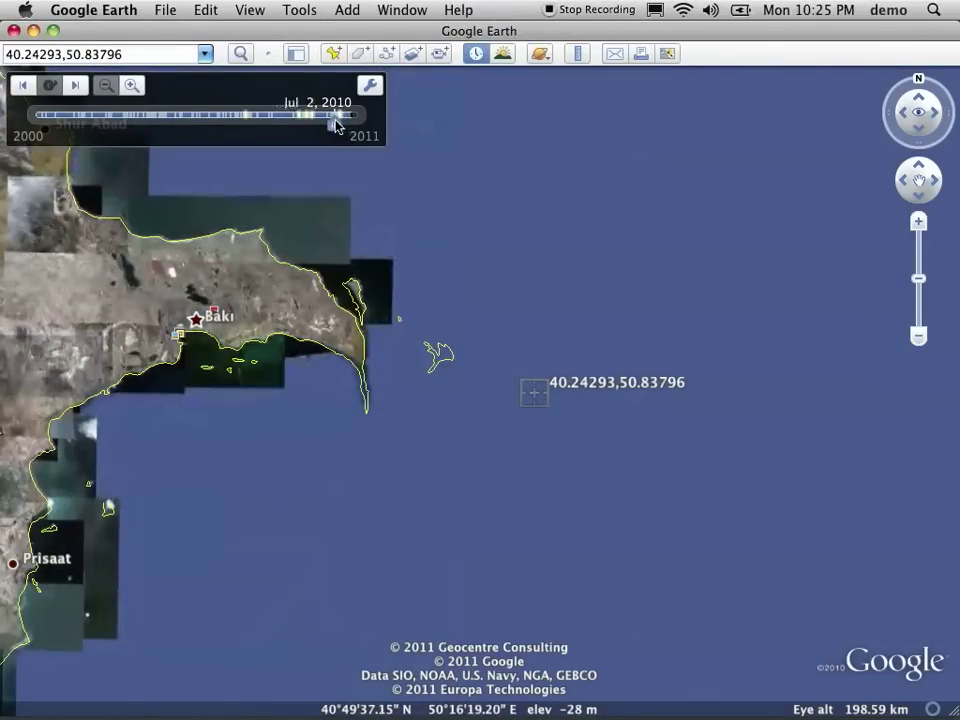
pyautogui.moveTo(336, 123)
pyautogui.mouseDown()
pyautogui.moveTo(73, 122)
pyautogui.moveTo(351, 122)
pyautogui.mouseUp()
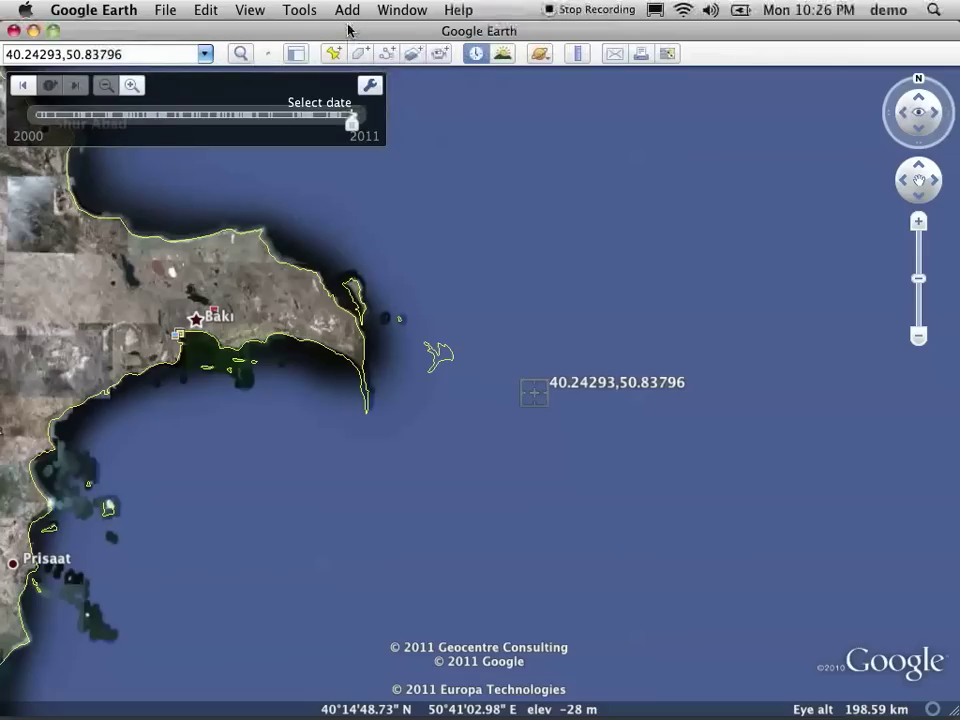
pyautogui.moveTo(521, 317); pyautogui.dragTo(570, 321)
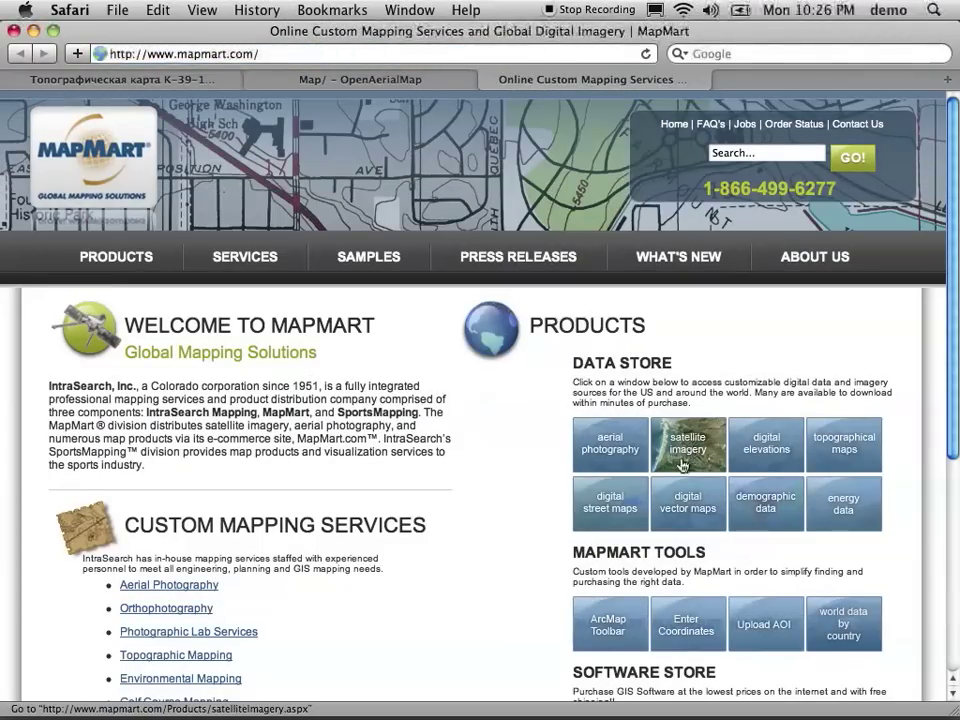
# Step: Open MapMart's satellite imagery page and begin a satellite imagery search to reach the Order Steps page
pyautogui.click(713, 456)
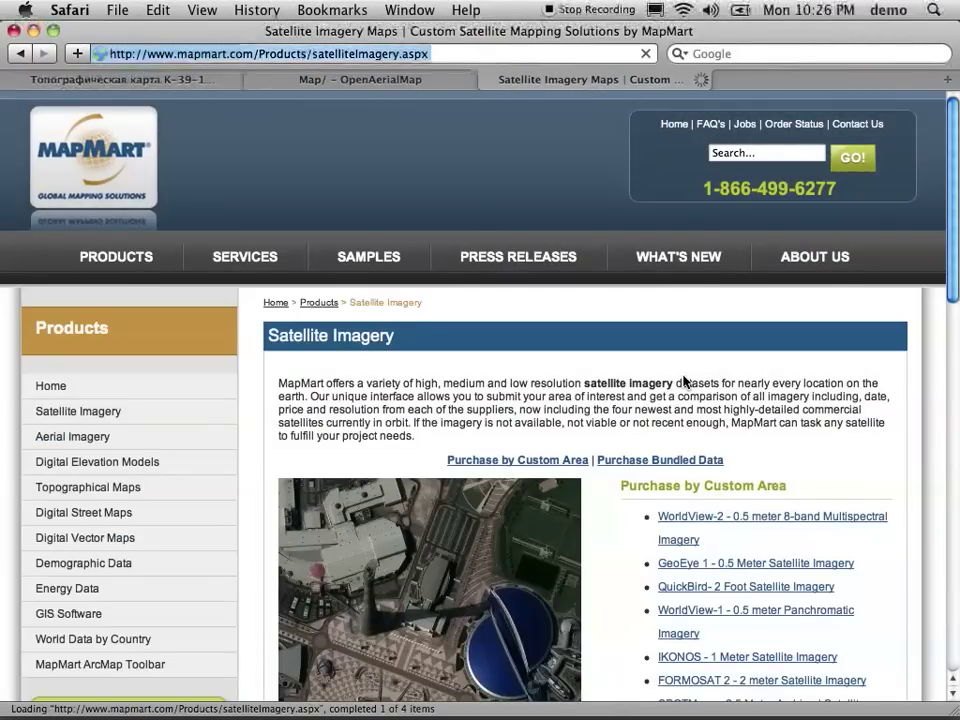
pyautogui.scroll(-4, 685, 360)
pyautogui.scroll(-10, 685, 380)
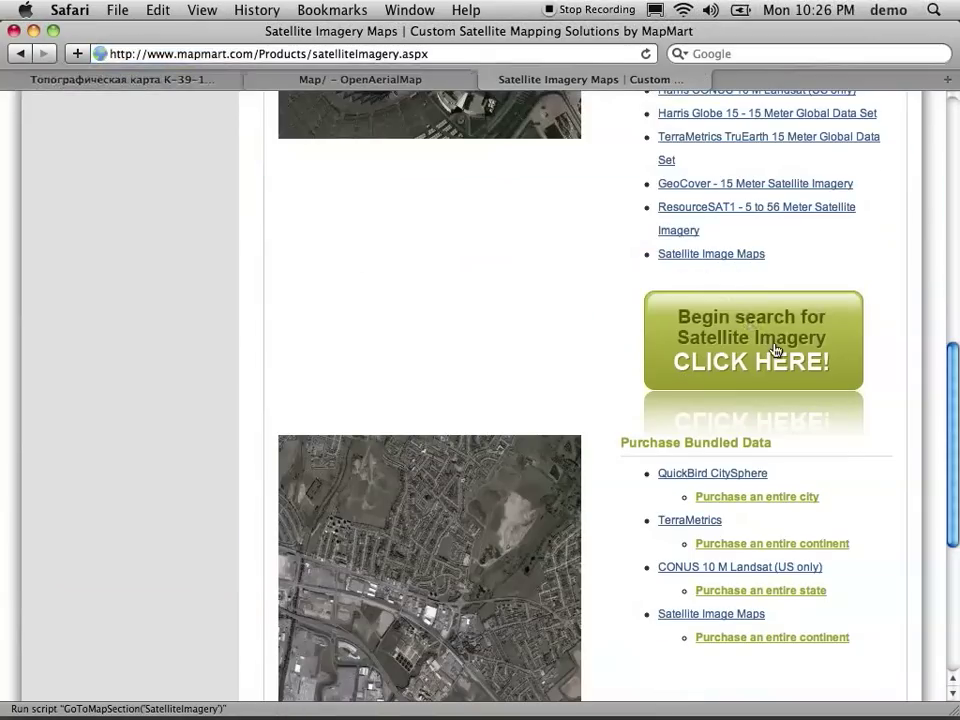
pyautogui.click(777, 350)
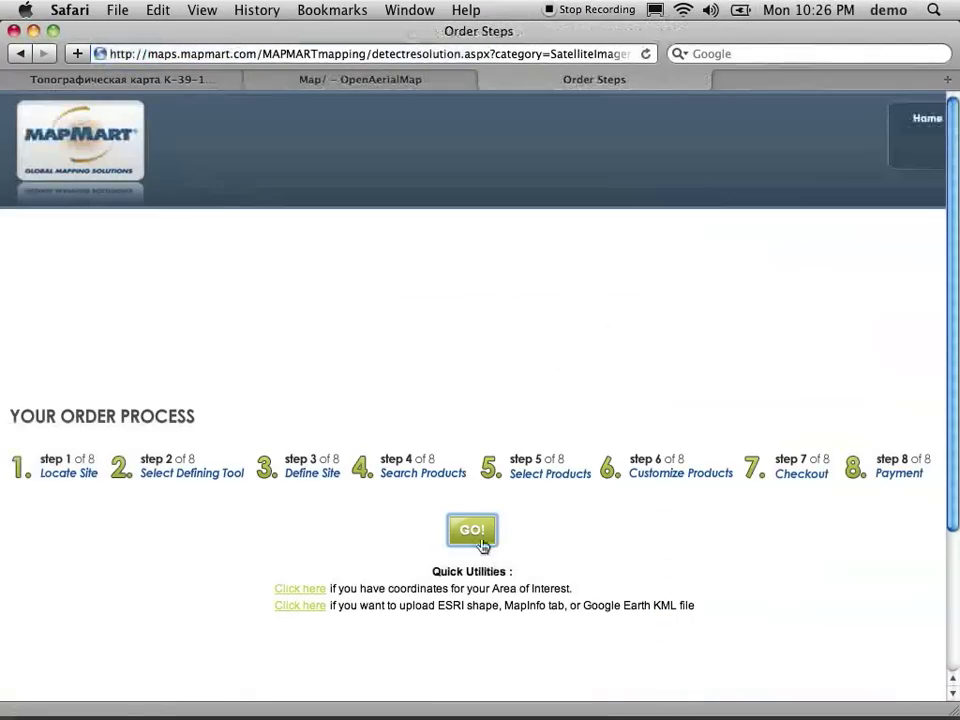
# Step: Zoom the order map from the Caspian to Baku to the Jiloy coast, about 174 miles wide
pyautogui.click(481, 540)
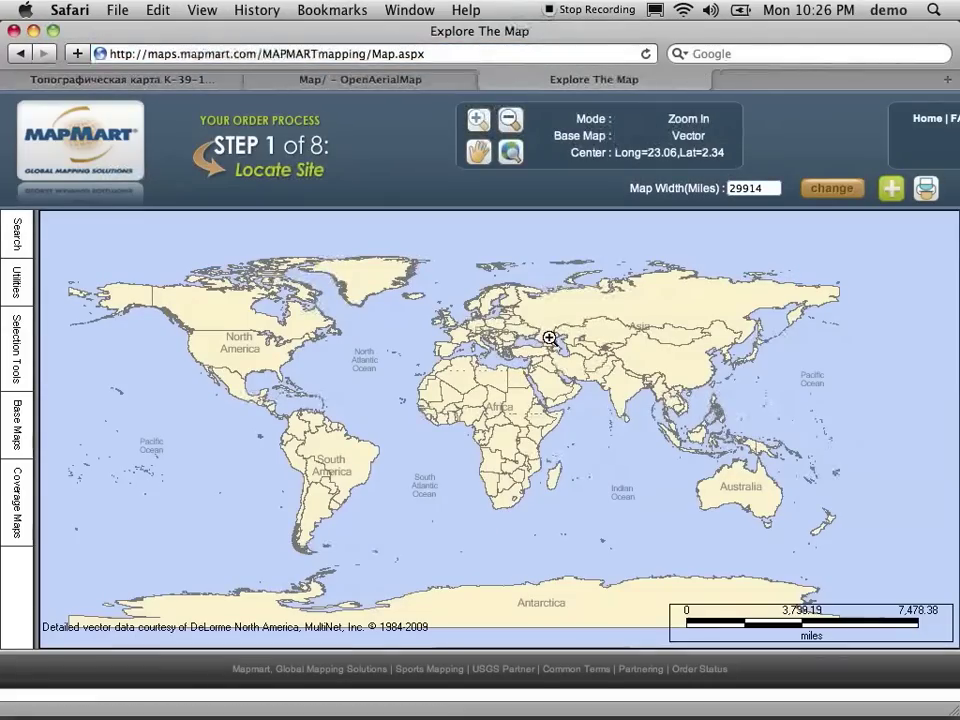
pyautogui.moveTo(554, 343); pyautogui.dragTo(581, 367)
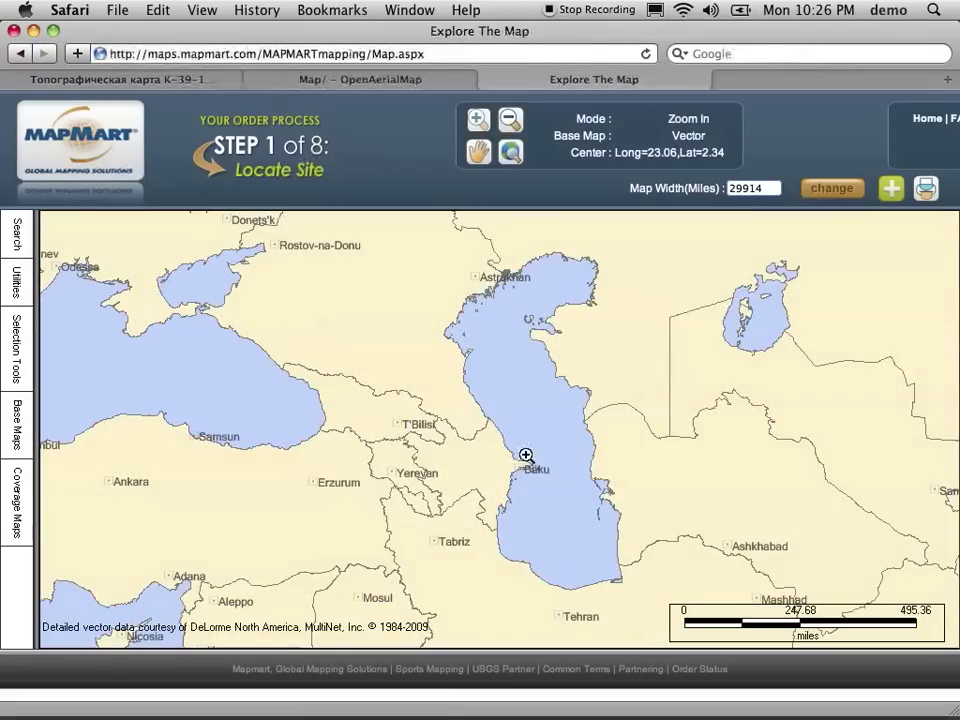
pyautogui.moveTo(518, 446); pyautogui.dragTo(566, 491)
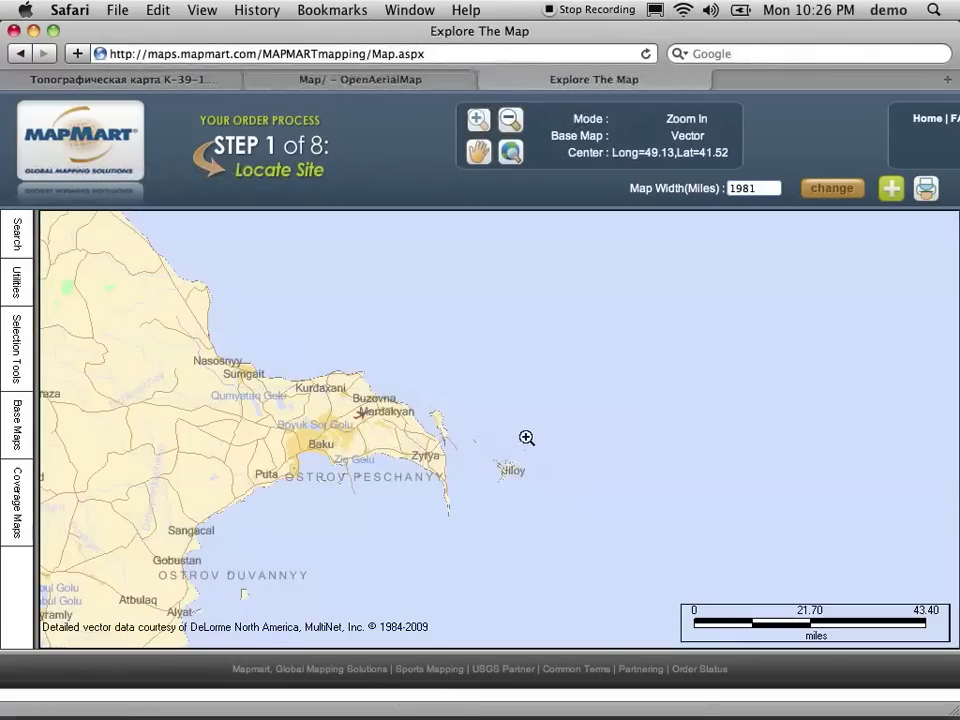
pyautogui.moveTo(378, 344); pyautogui.dragTo(738, 572)
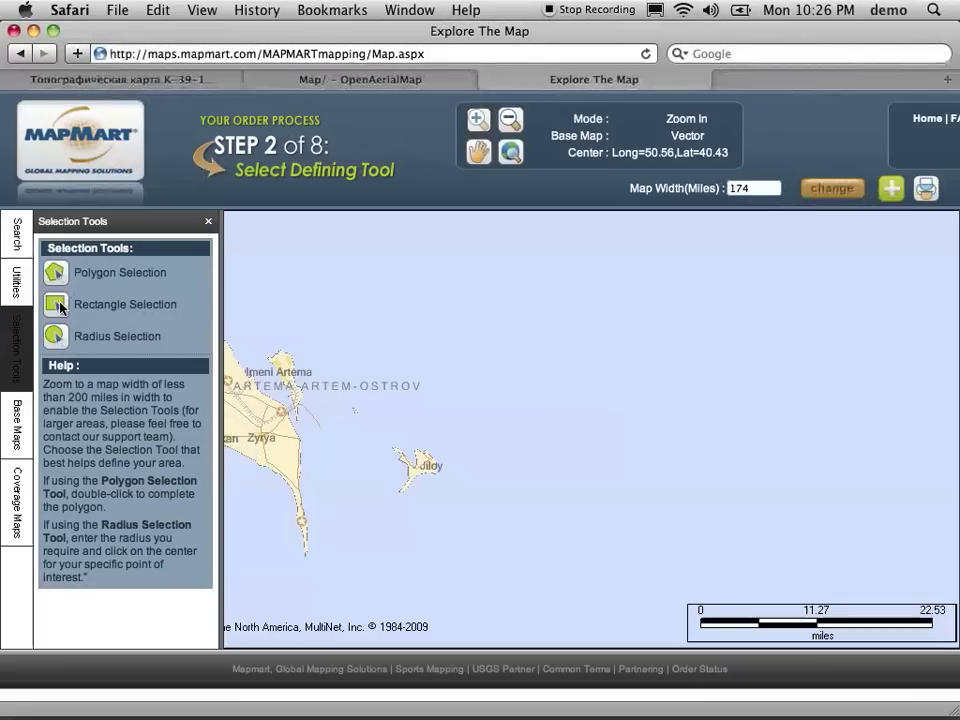
# Step: Draw a rectangle selection of 802.96 sq miles around Jiloy island and proceed to product selection
pyautogui.click(118, 304)
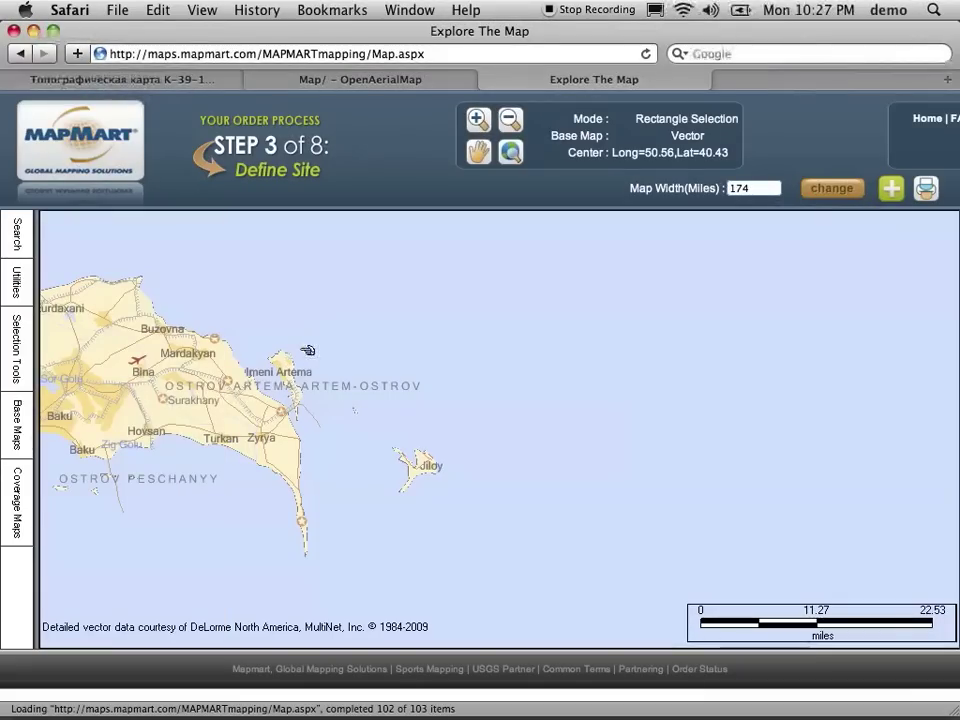
pyautogui.moveTo(321, 337)
pyautogui.mouseDown()
pyautogui.moveTo(568, 478)
pyautogui.moveTo(615, 591)
pyautogui.moveTo(651, 604)
pyautogui.mouseUp()
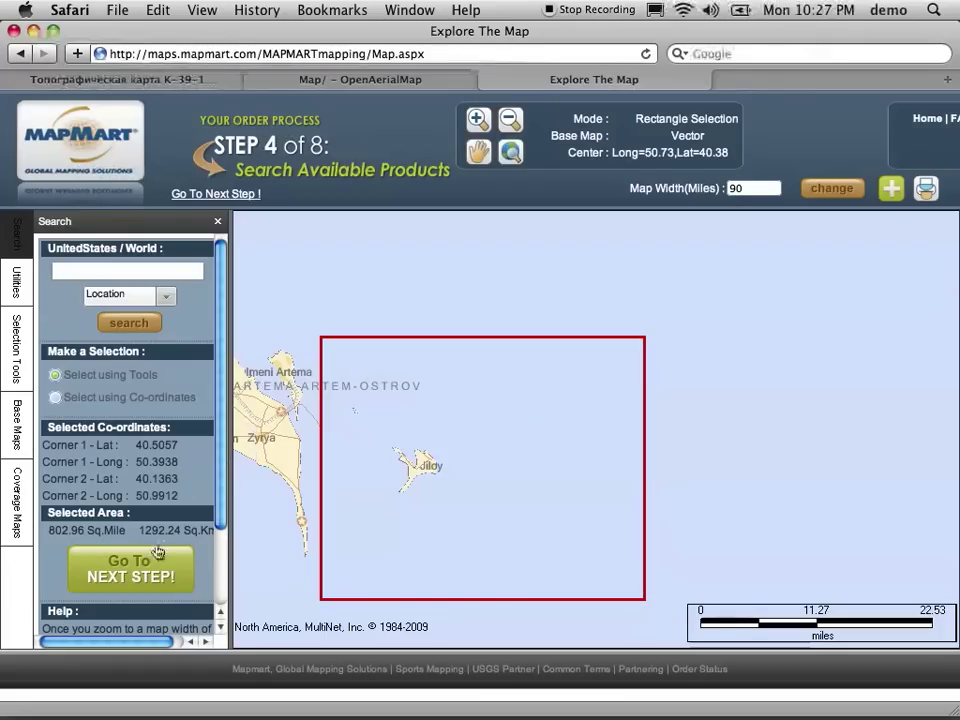
pyautogui.click(153, 563)
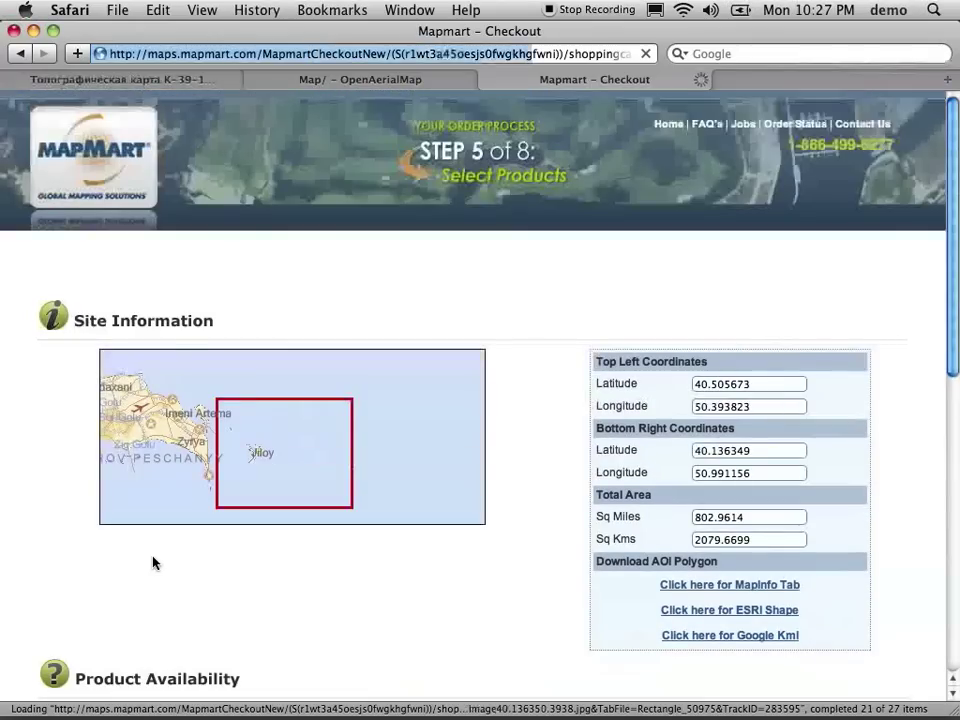
pyautogui.scroll(-3, 544, 435)
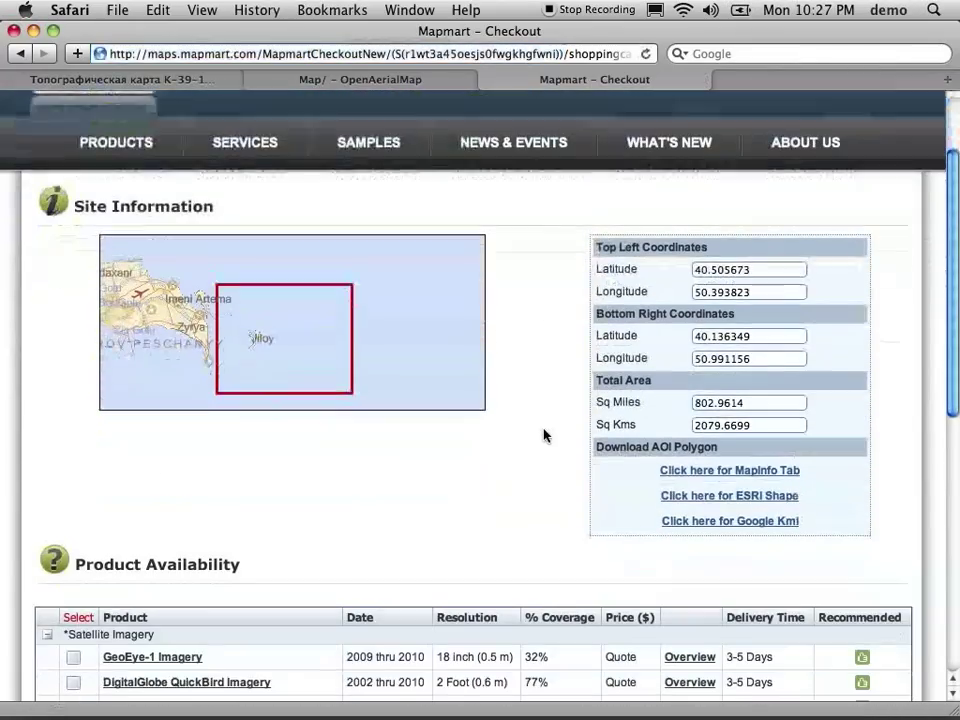
pyautogui.scroll(-6, 544, 435)
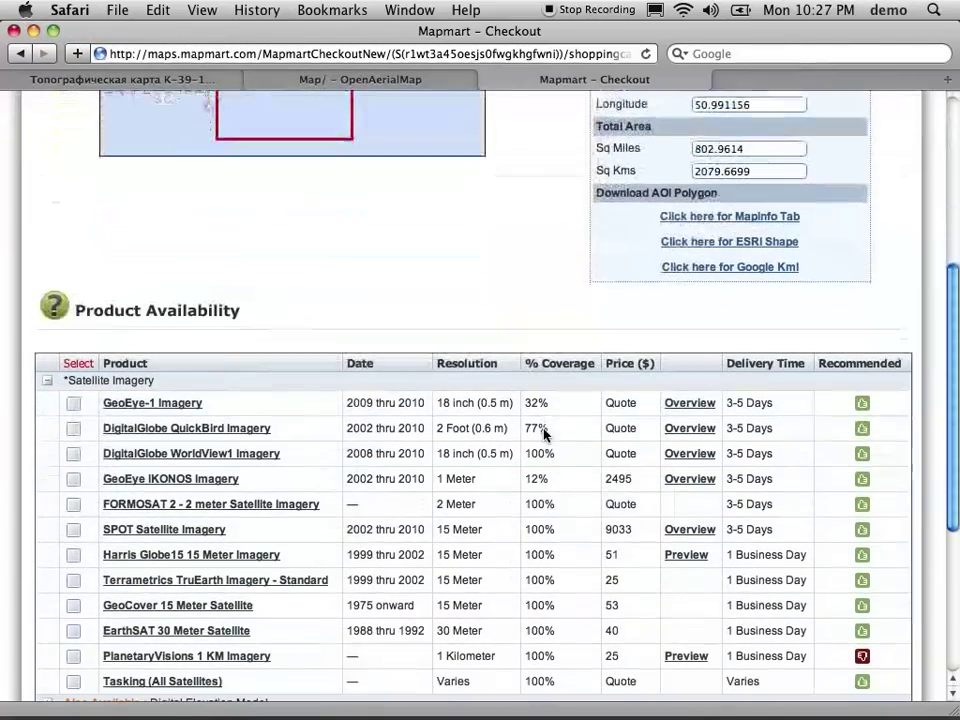
pyautogui.scroll(-1, 544, 435)
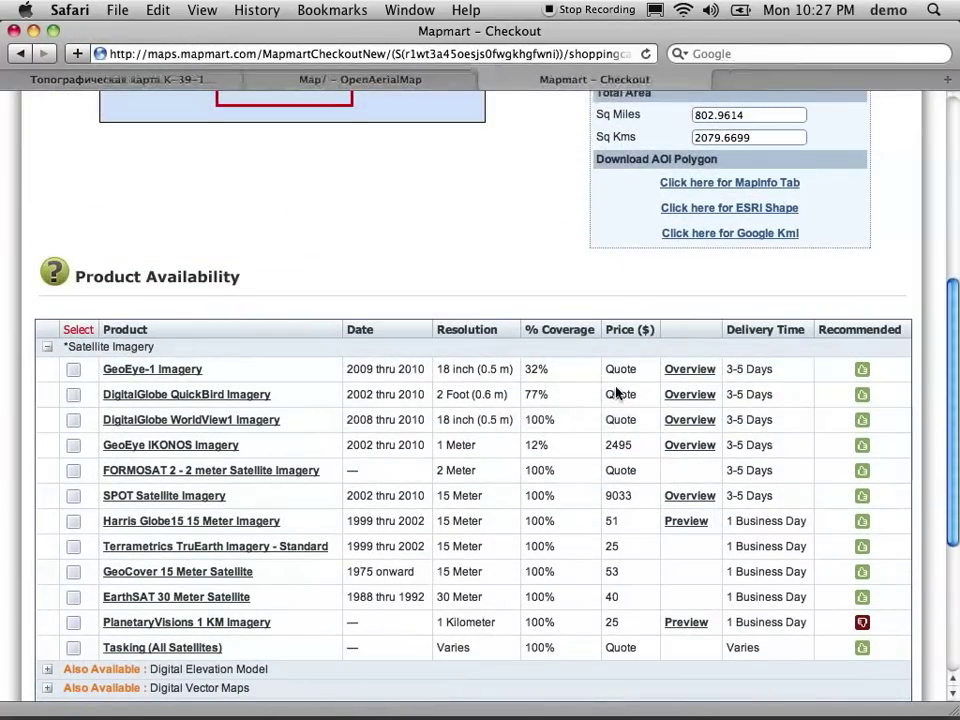
pyautogui.scroll(3, 617, 392)
pyautogui.scroll(-3, 586, 400)
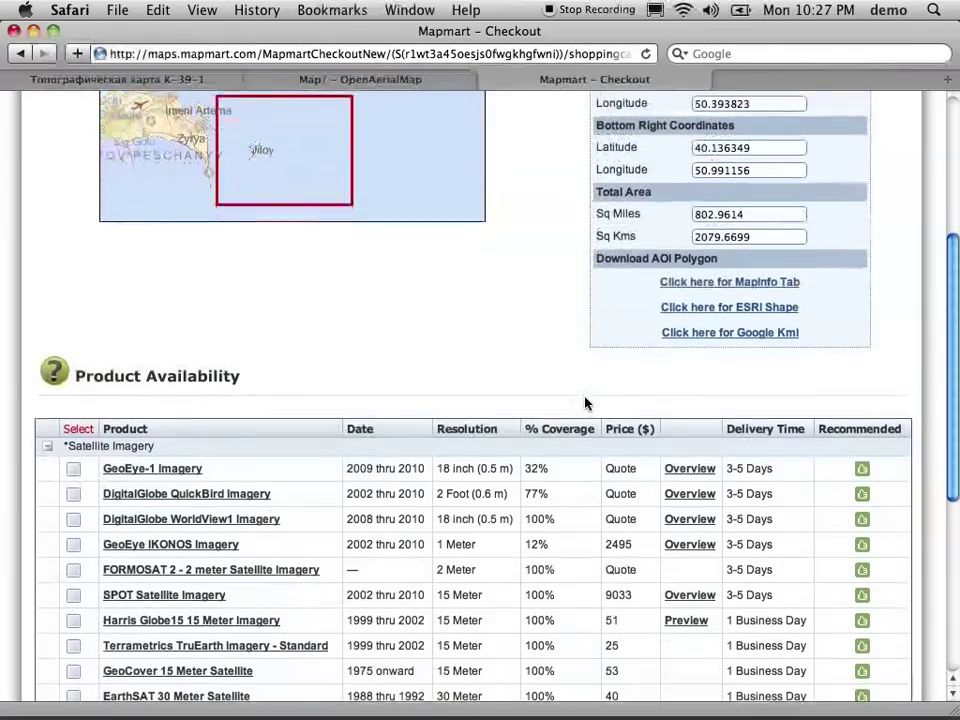
pyautogui.scroll(-1, 585, 400)
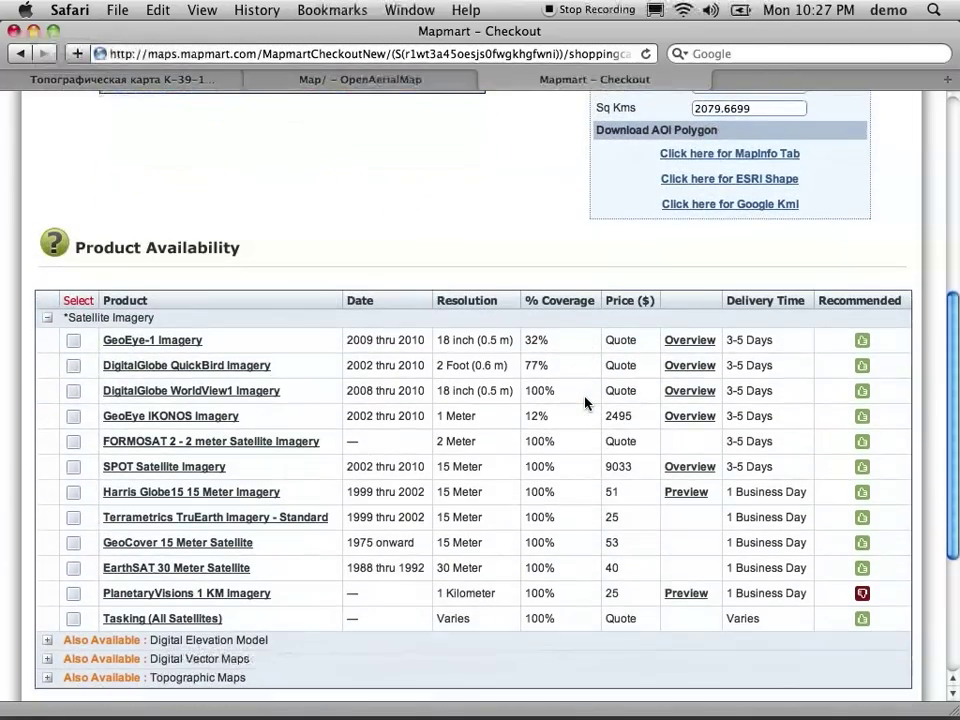
pyautogui.scroll(-1, 561, 336)
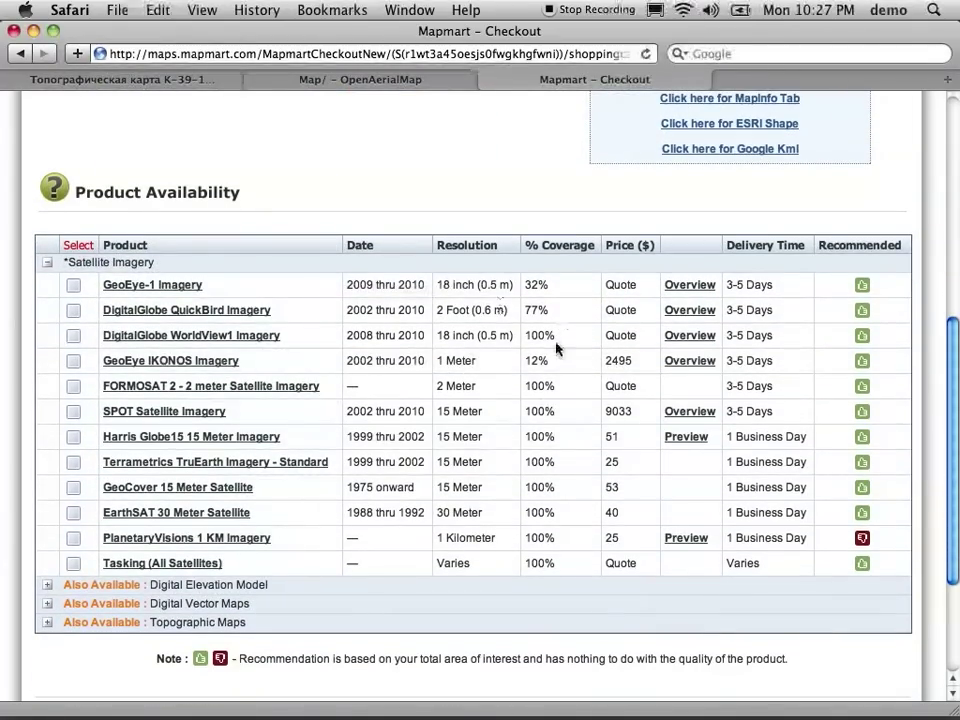
pyautogui.scroll(7, 556, 348)
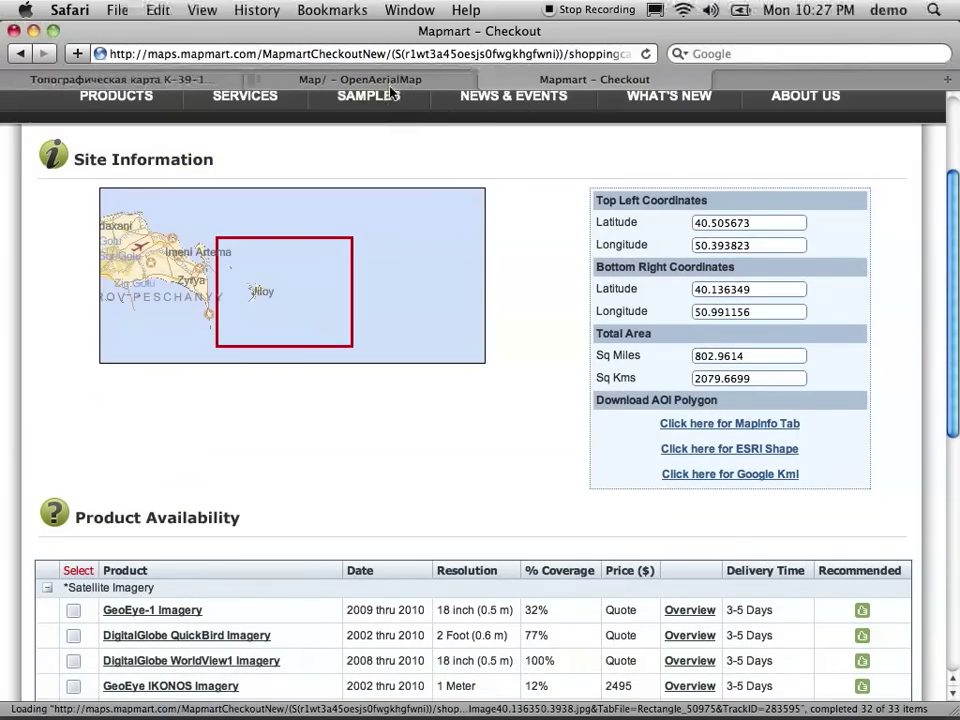
# Step: On the topographic map, find Neftyanye Kamni and open the K-39-138.JPG sheet image in a new tab
pyautogui.click(150, 79)
pyautogui.scroll(1, 432, 315)
pyautogui.hscroll(10, 432, 315)
pyautogui.hscroll(10, 432, 315)
pyautogui.scroll(-3, 432, 315)
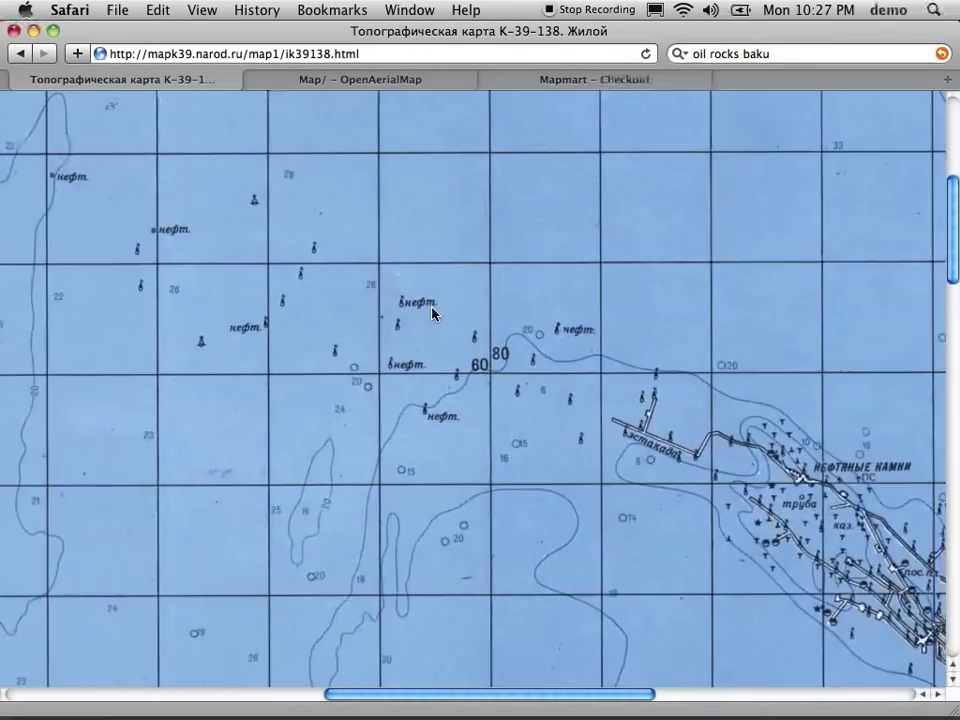
pyautogui.scroll(-5, 432, 315)
pyautogui.hscroll(4, 432, 315)
pyautogui.scroll(1, 432, 315)
pyautogui.hscroll(4, 432, 314)
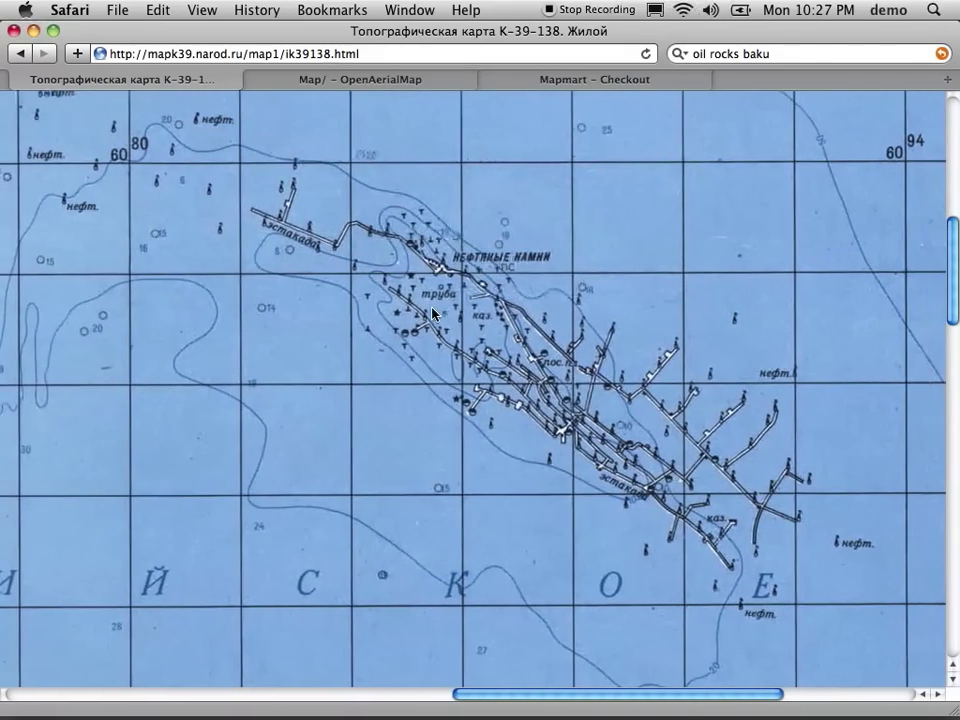
pyautogui.hscroll(-15, 432, 314)
pyautogui.scroll(5, 432, 314)
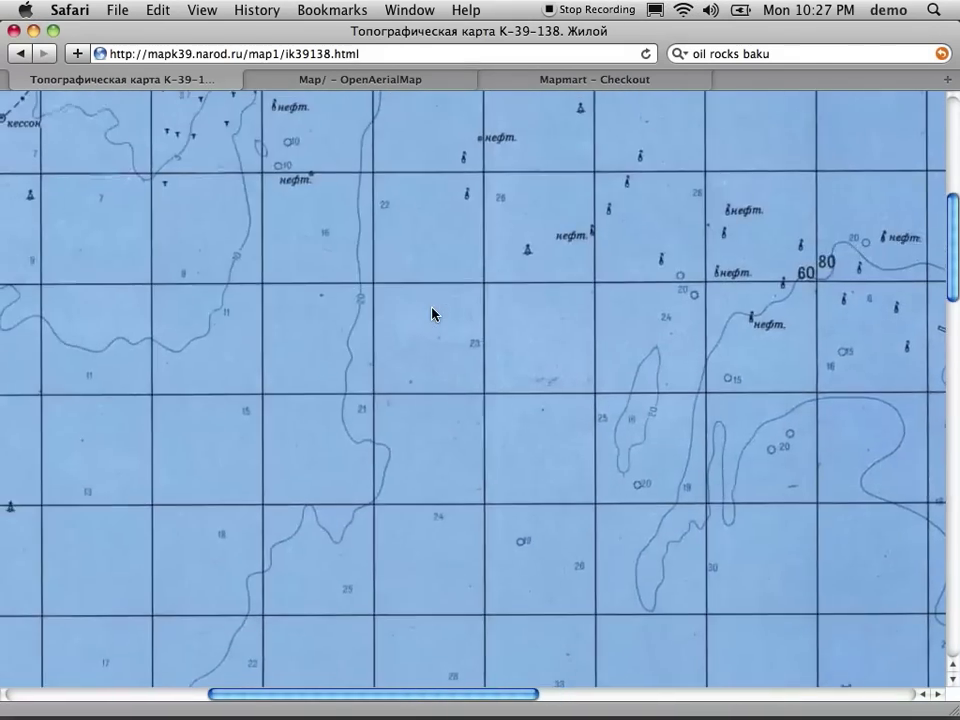
pyautogui.hscroll(-5, 432, 314)
pyautogui.hscroll(20, 432, 314)
pyautogui.scroll(-5, 432, 314)
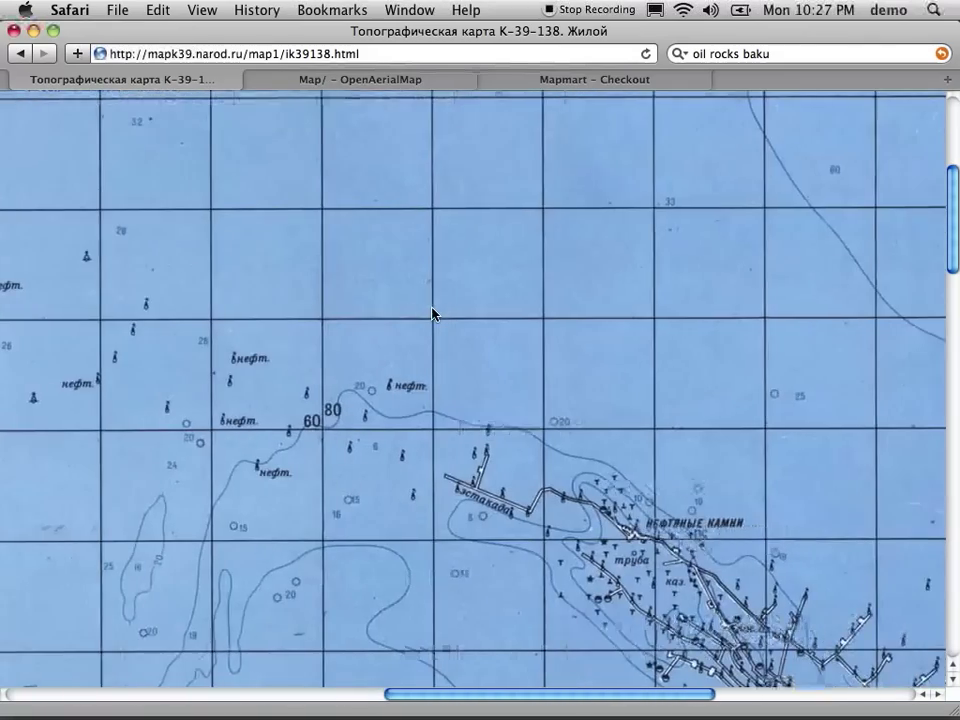
pyautogui.scroll(-8, 432, 314)
pyautogui.hscroll(-3, 434, 314)
pyautogui.scroll(2, 434, 314)
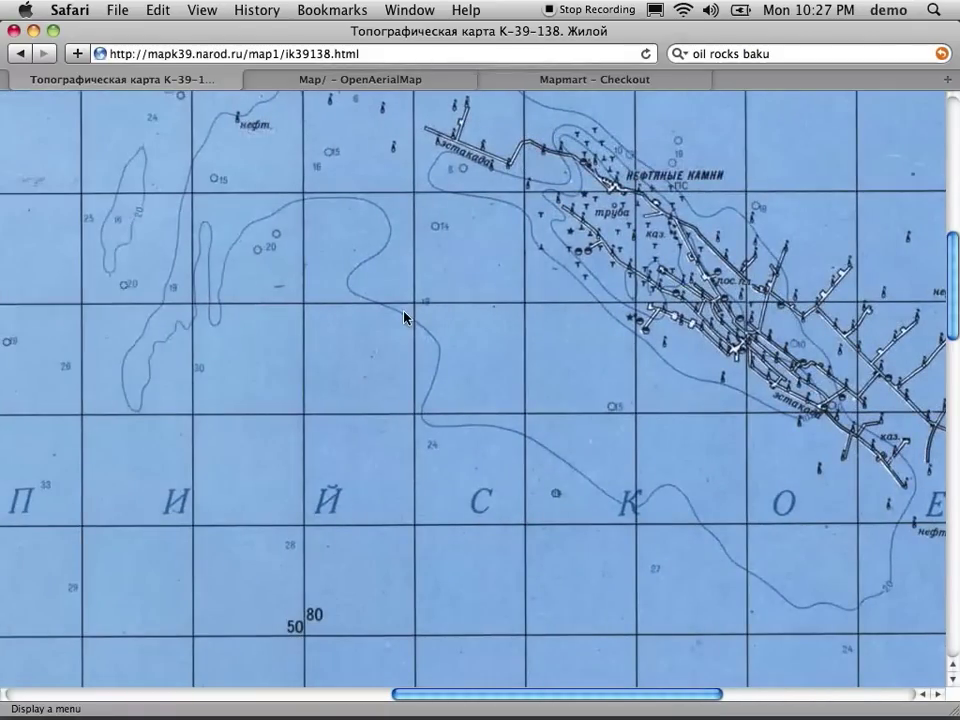
pyautogui.rightClick(405, 316)
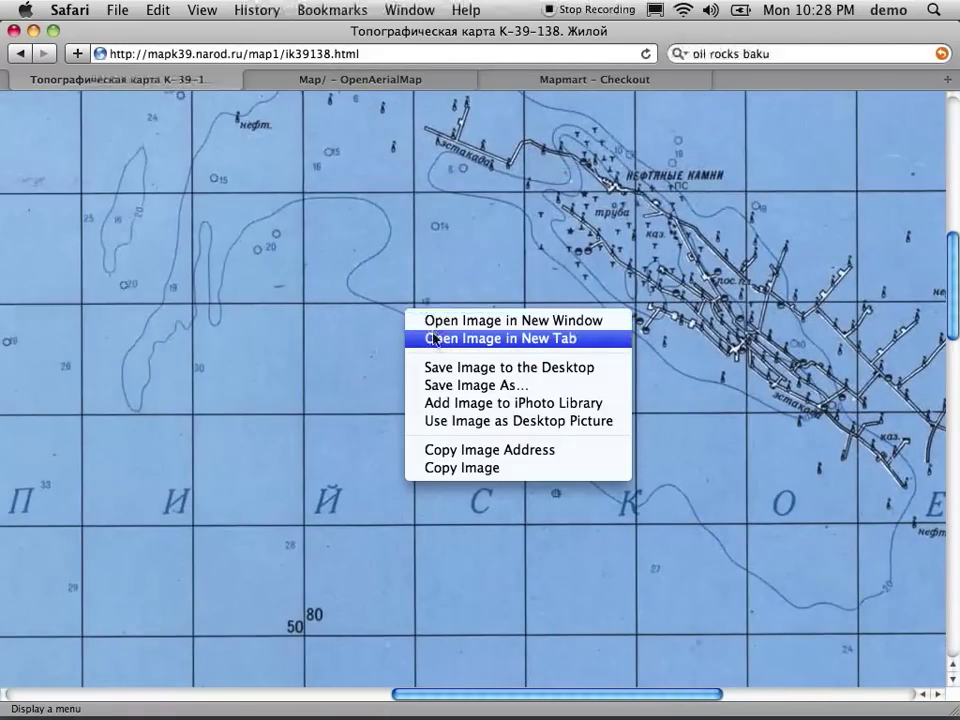
pyautogui.click(435, 338)
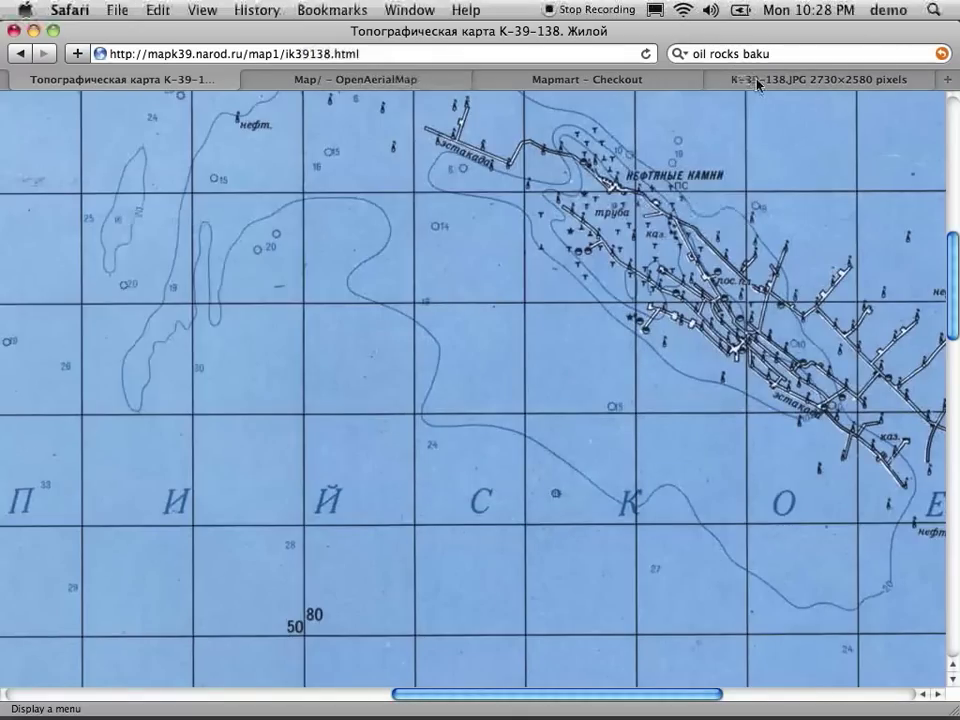
# Step: Compare the K-39-138 topographic sheet with MapMart's Step 1 Locate Site map of the Jiloy coast
pyautogui.click(745, 80)
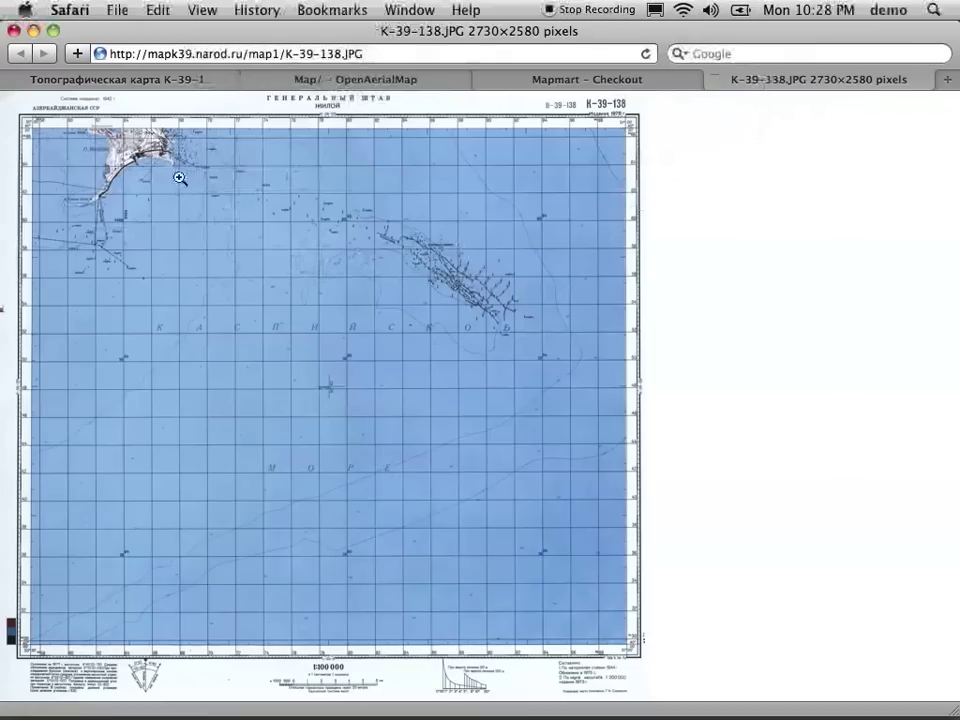
pyautogui.click(546, 88)
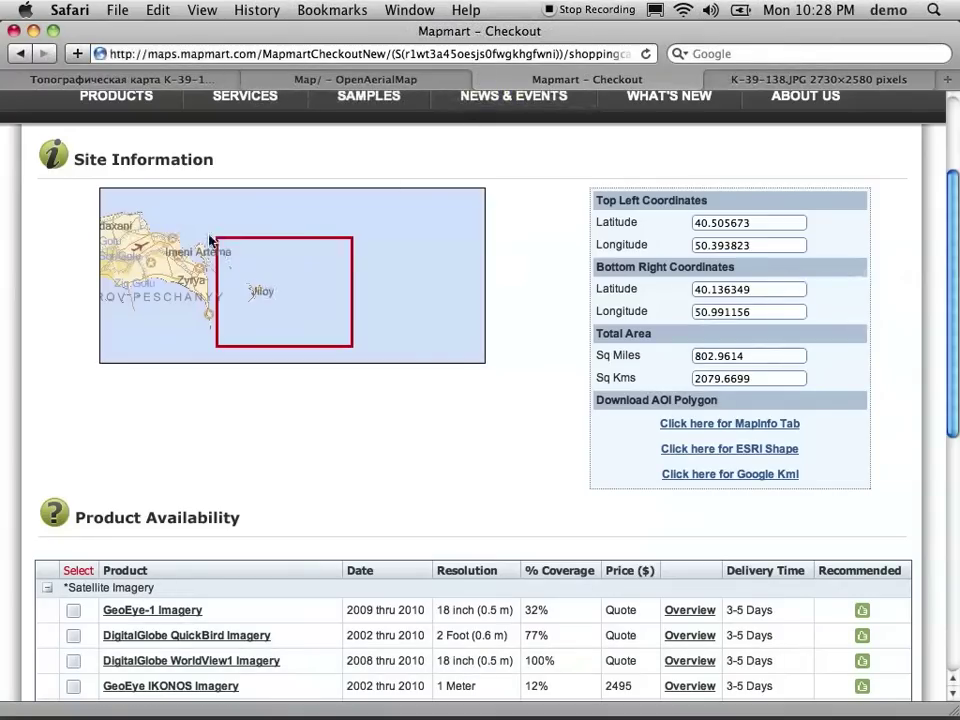
pyautogui.scroll(-10, 236, 450)
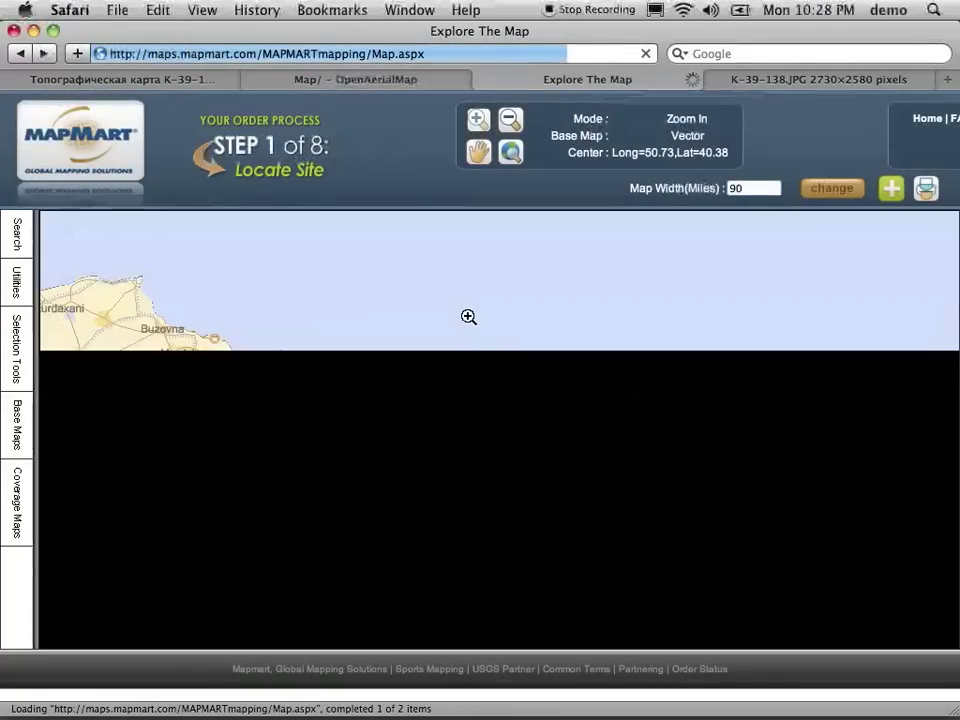
pyautogui.hotkey('ctrl', 'Tab')
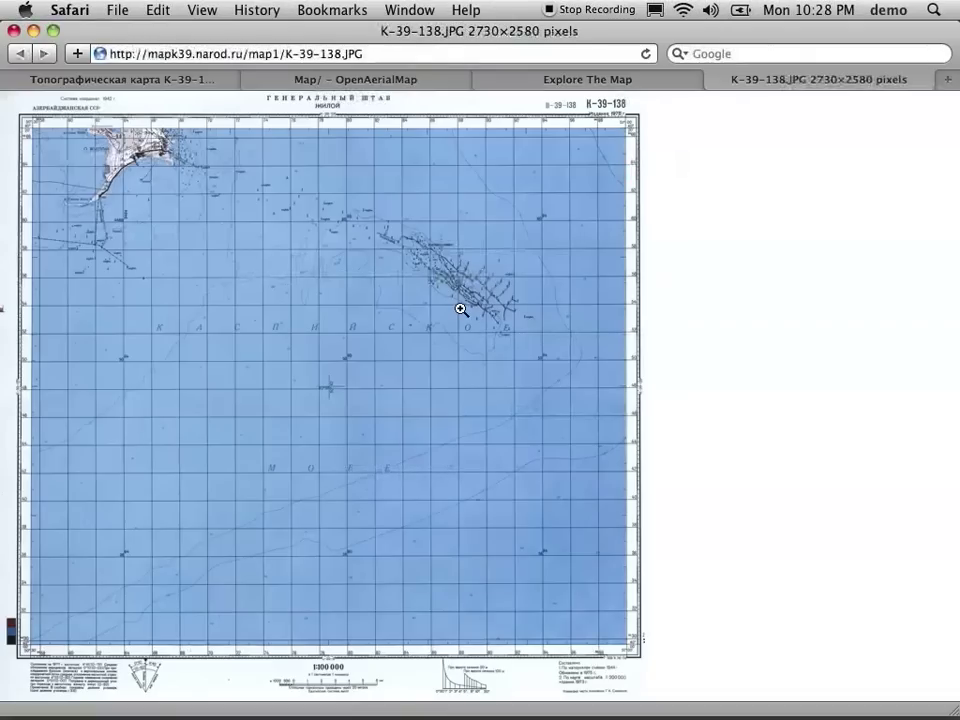
pyautogui.hotkey('ctrl', 'shift', 'Tab')
pyautogui.hotkey('ctrl', 'Tab')
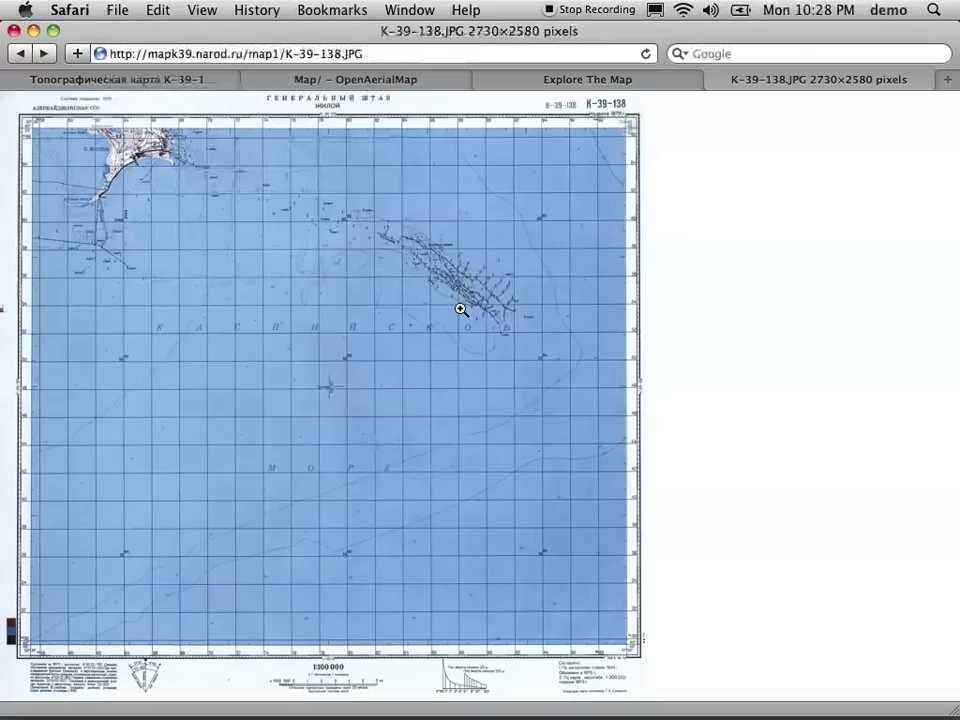
# Step: Reframe the MapMart map to a 23-mile width centred on the sea beside Jiloy, checking it against the topo sheet
pyautogui.hotkey('ctrl', 'shift', 'Tab')
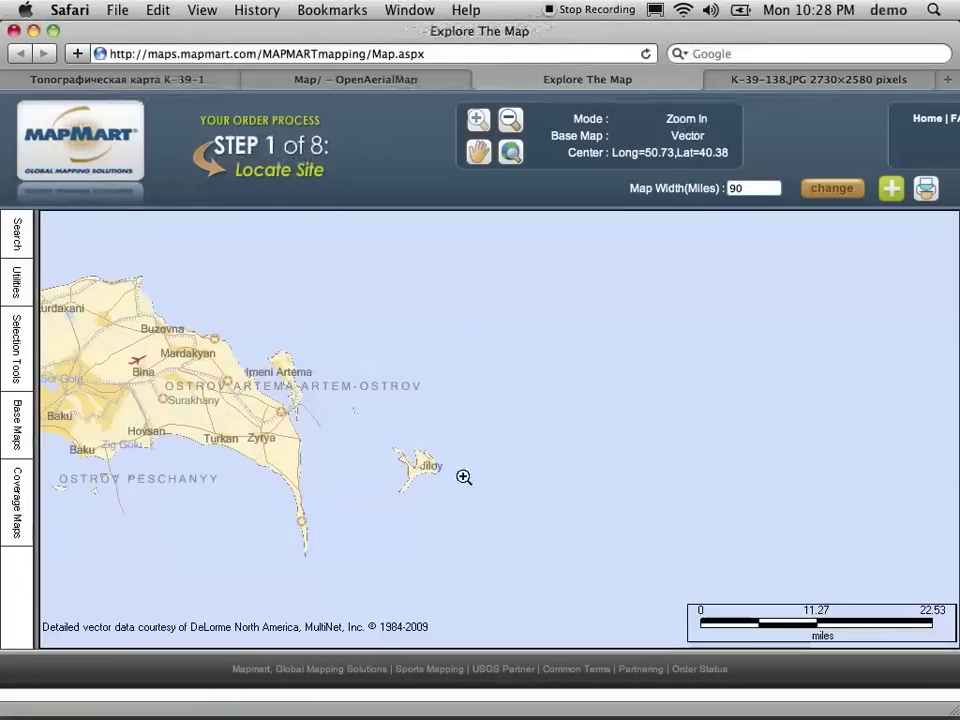
pyautogui.moveTo(467, 468); pyautogui.dragTo(626, 572)
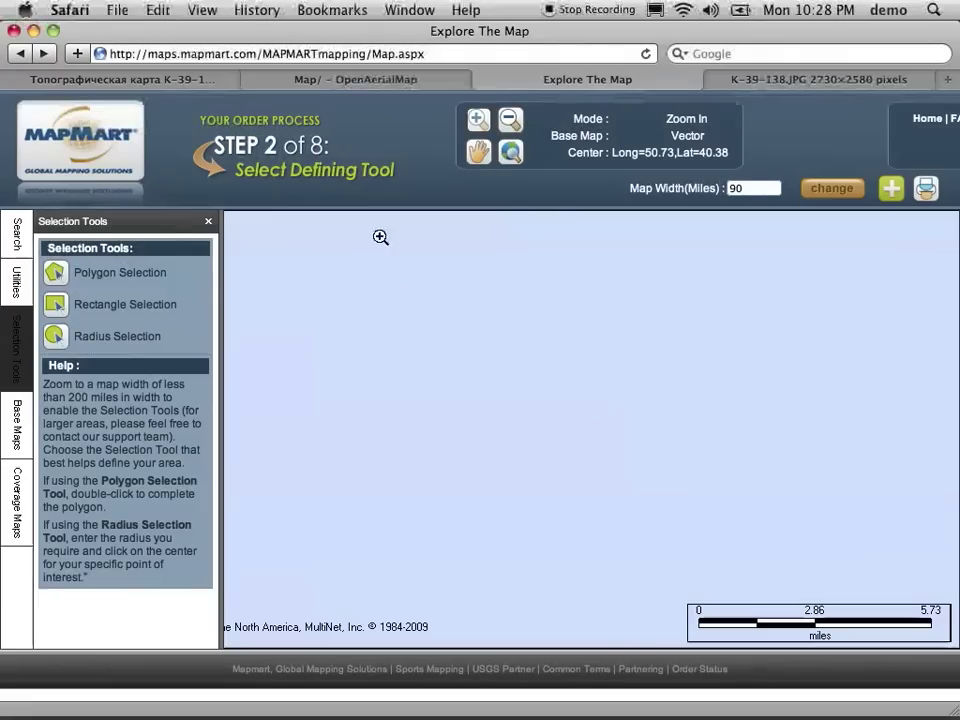
pyautogui.click(511, 120)
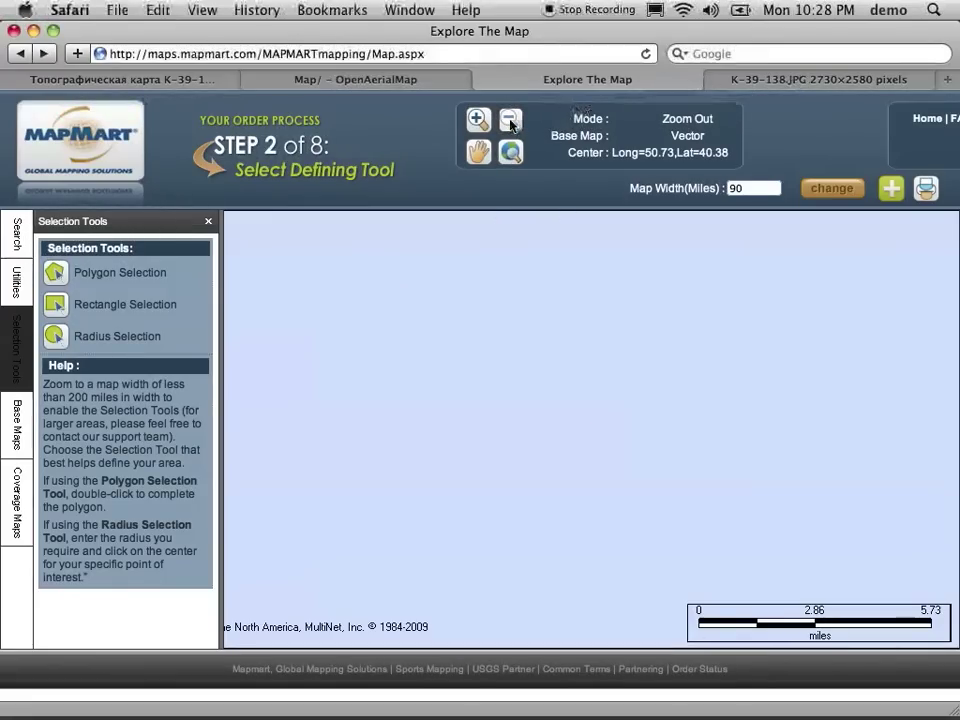
pyautogui.click(455, 331)
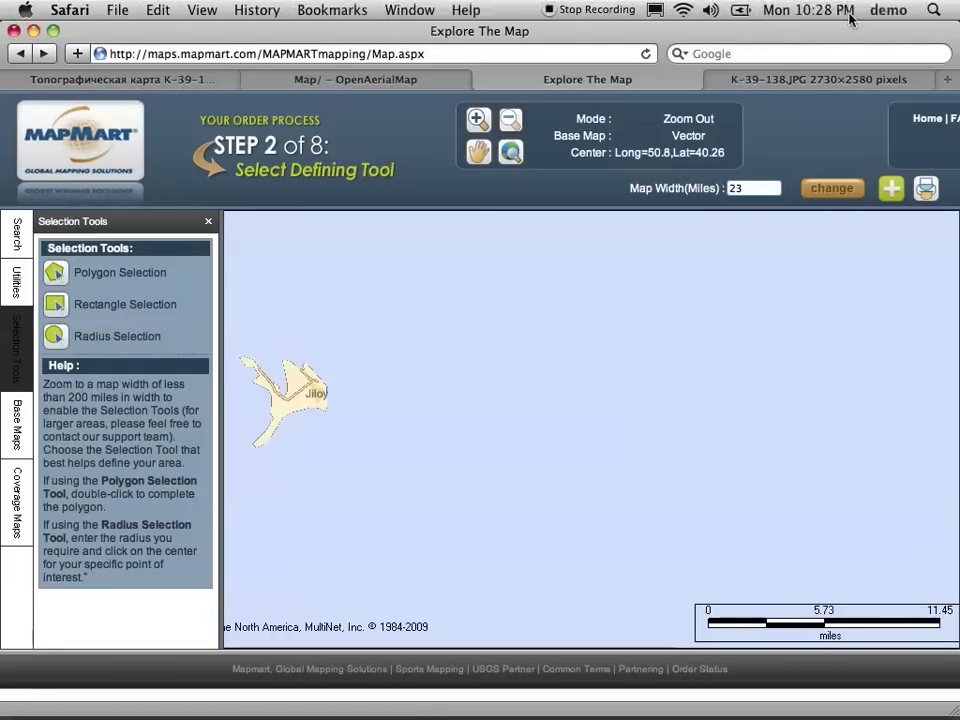
pyautogui.hotkey('ctrl', 'Tab')
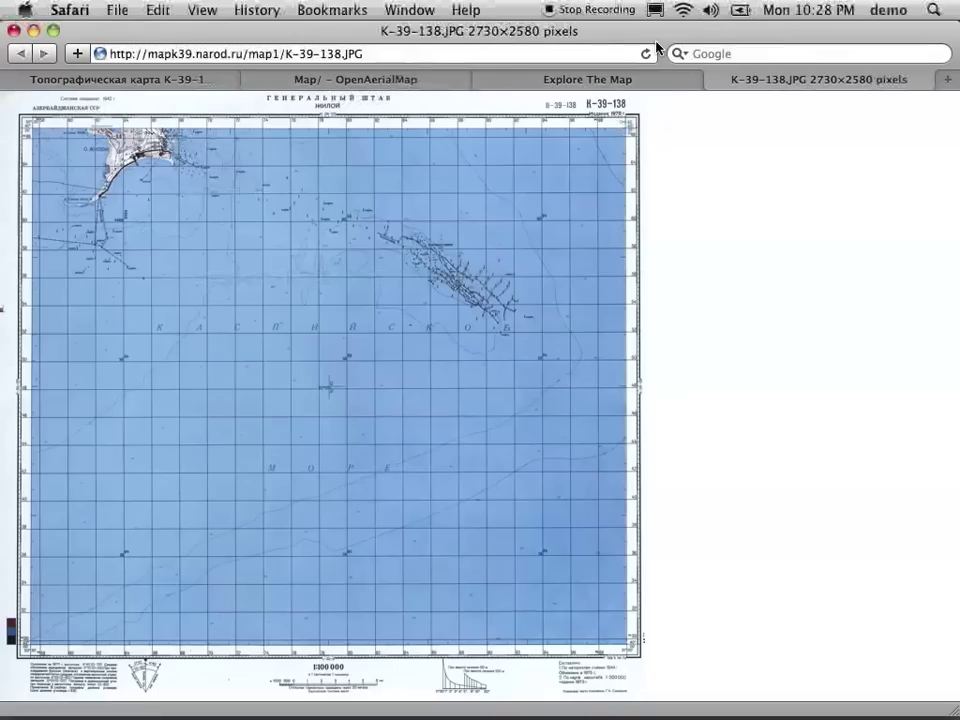
pyautogui.hotkey('ctrl', 'shift', 'Tab')
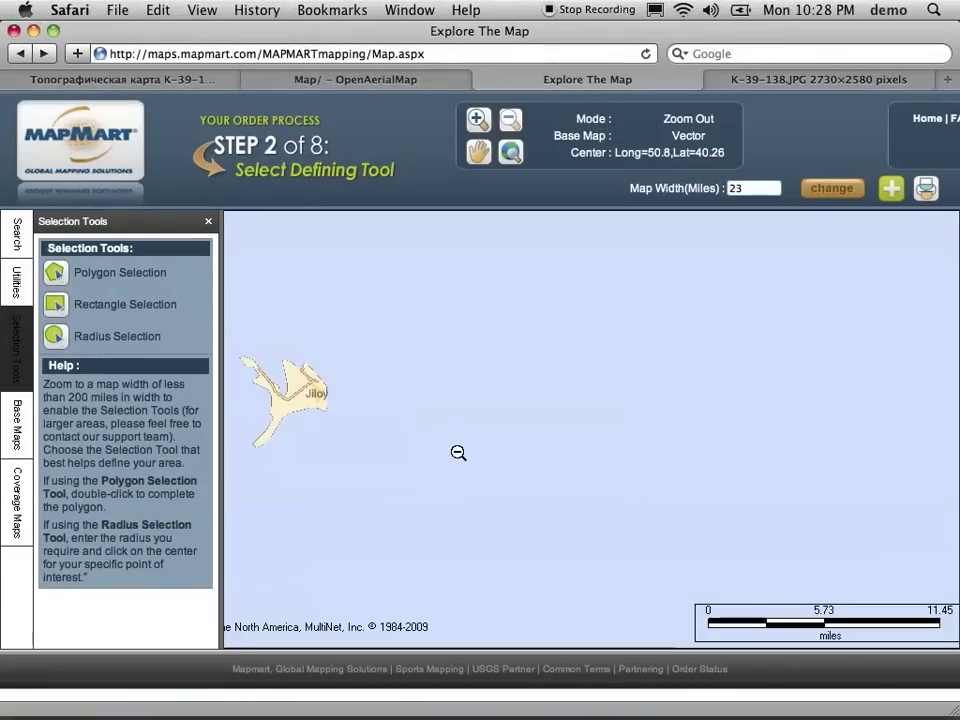
# Step: Draw an 80.53 sq-mile rectangle southeast of Jiloy and advance to Step 5, Select Products
pyautogui.click(55, 304)
pyautogui.moveTo(361, 383); pyautogui.dragTo(498, 500)
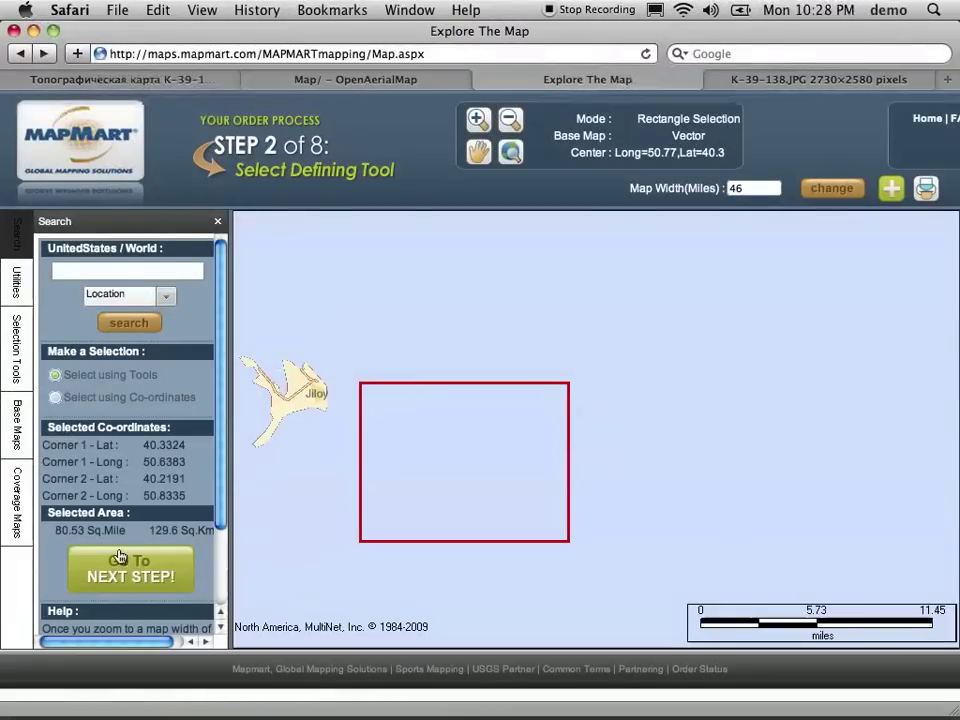
pyautogui.click(118, 560)
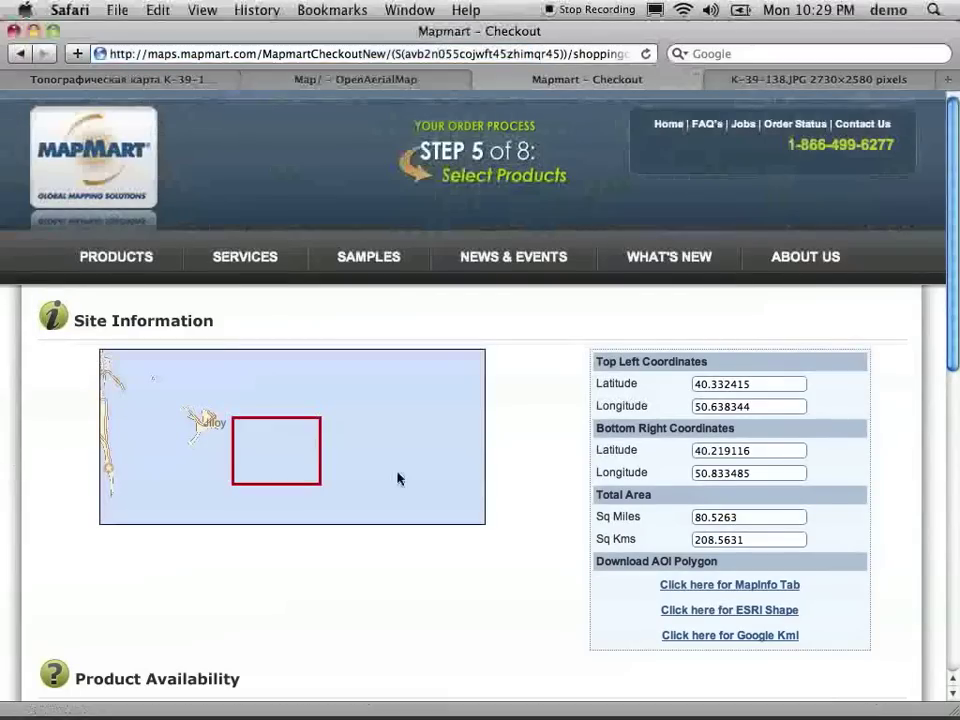
# Step: Open the GeoEye-1 Imagery Overview from Product Availability, listing its 2 scenes over the area
pyautogui.scroll(-5, 529, 465)
pyautogui.scroll(-5, 529, 465)
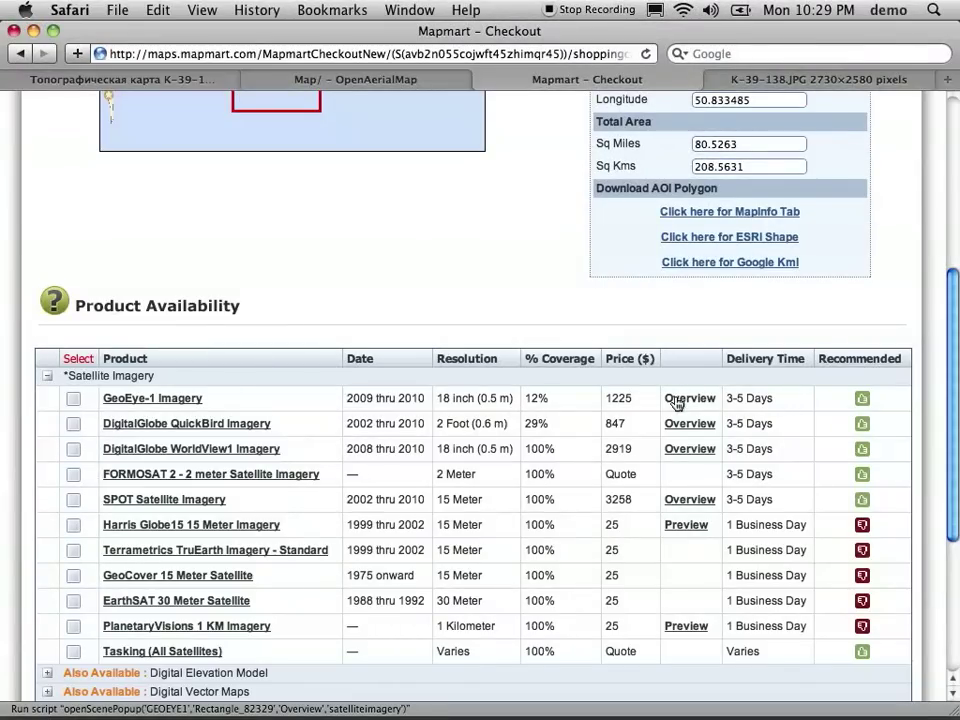
pyautogui.click(676, 400)
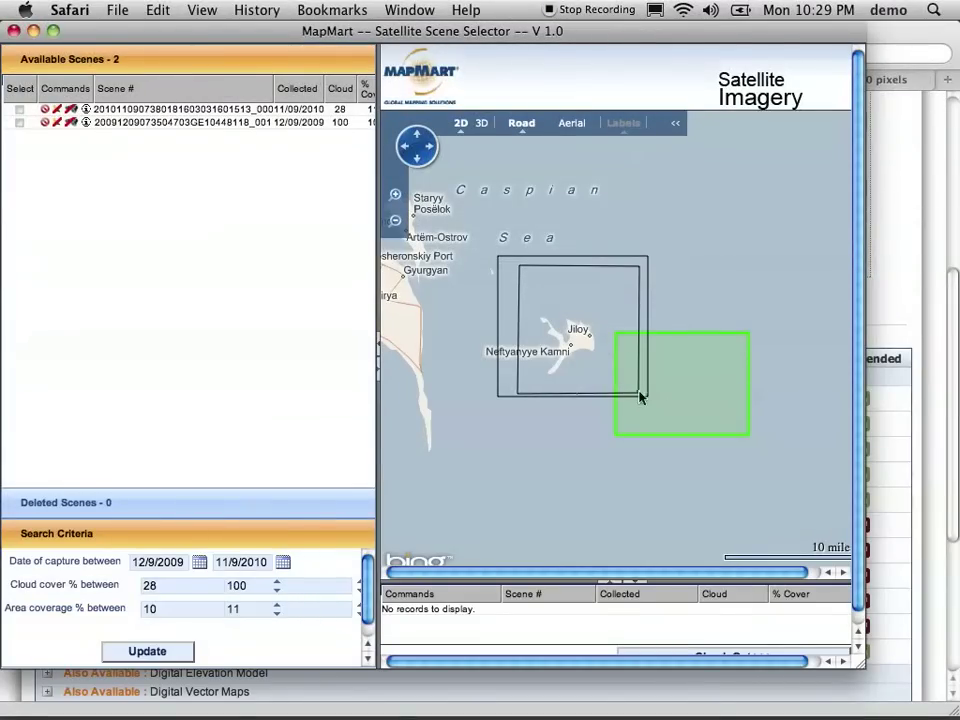
# Step: Select the first GeoEye-1 scene and show its image on the footprint map
pyautogui.click(20, 122)
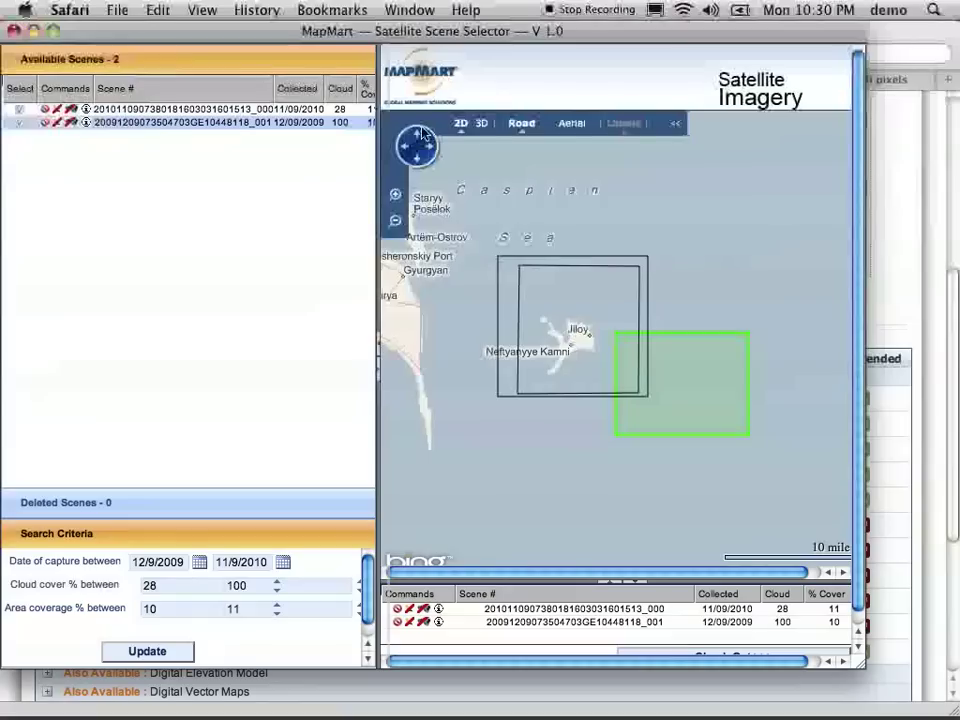
pyautogui.click(380, 366)
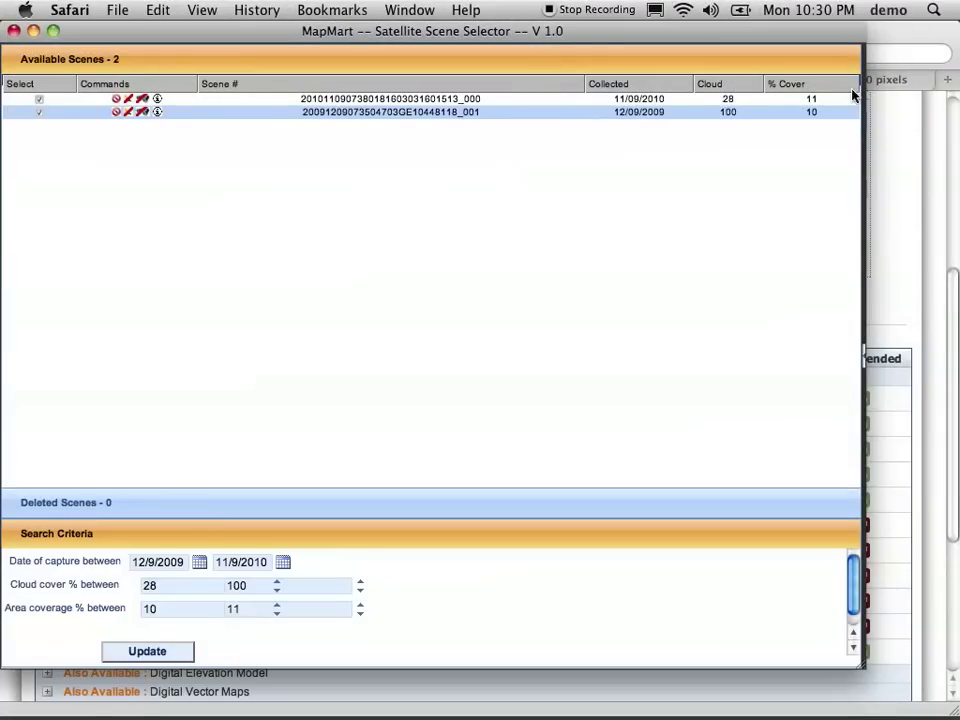
pyautogui.click(863, 355)
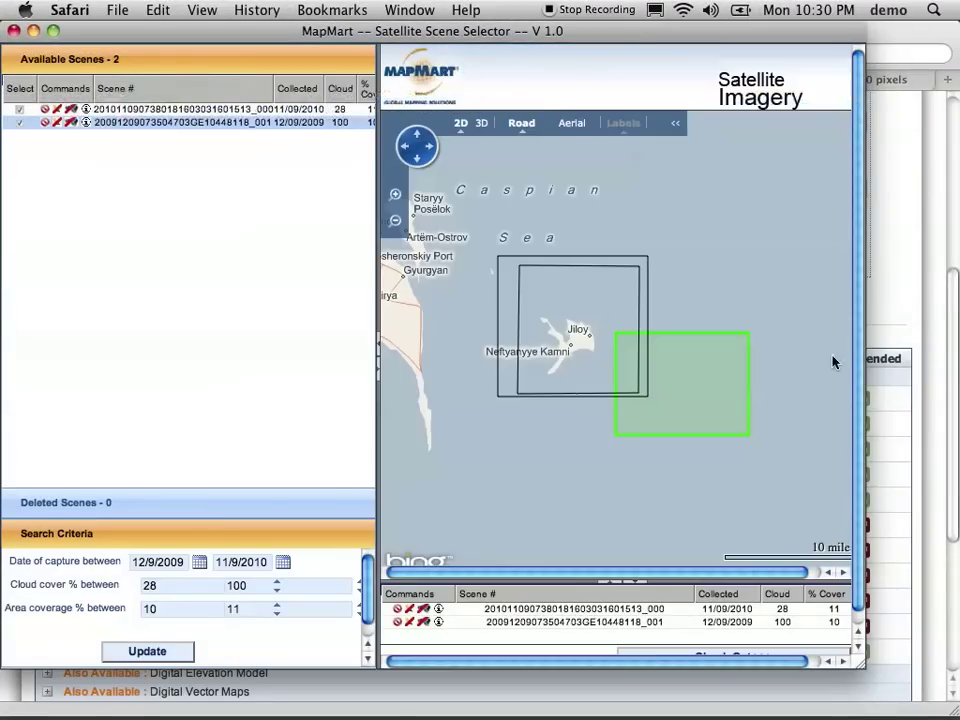
pyautogui.click(424, 609)
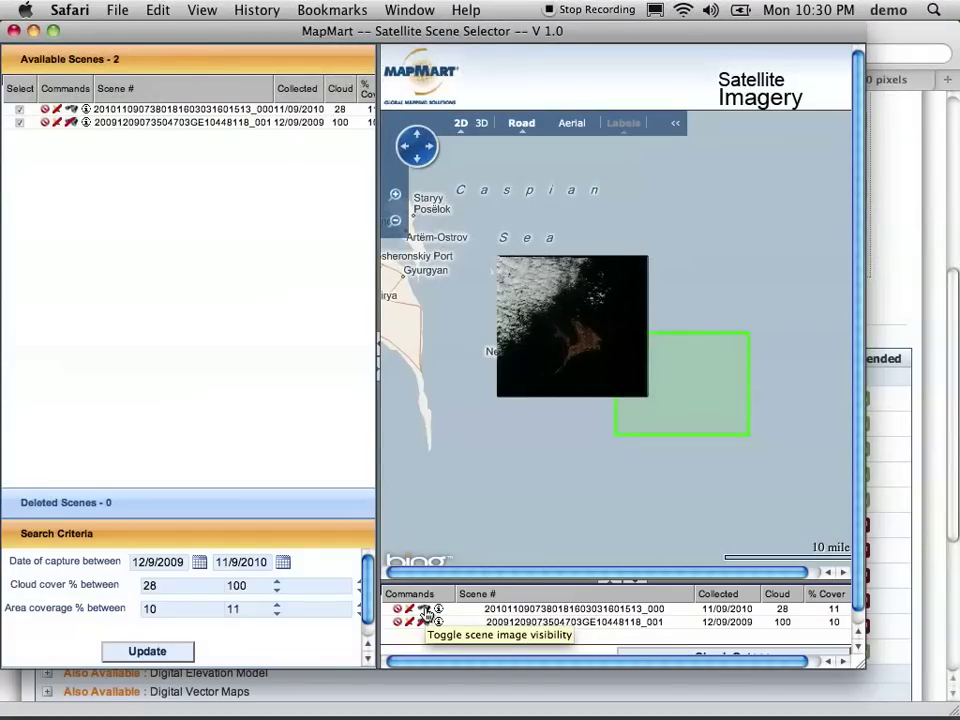
# Step: Zoom in on the footprint, inspect the second scene's imagery, and close the scene selector
pyautogui.doubleClick(634, 373)
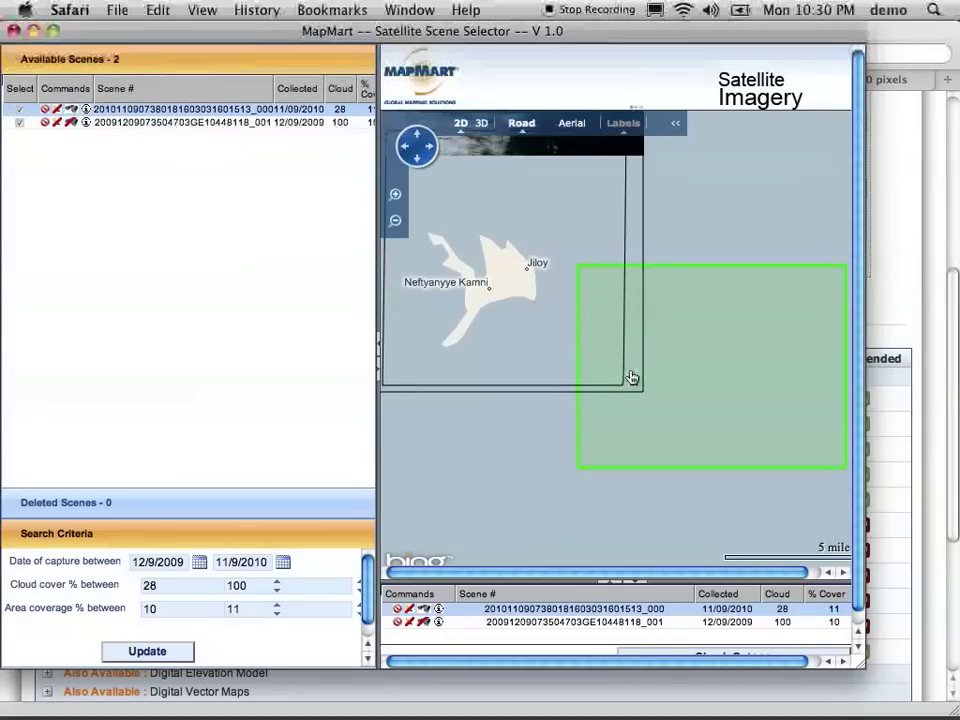
pyautogui.moveTo(624, 373)
pyautogui.scroll(1, 624, 370)
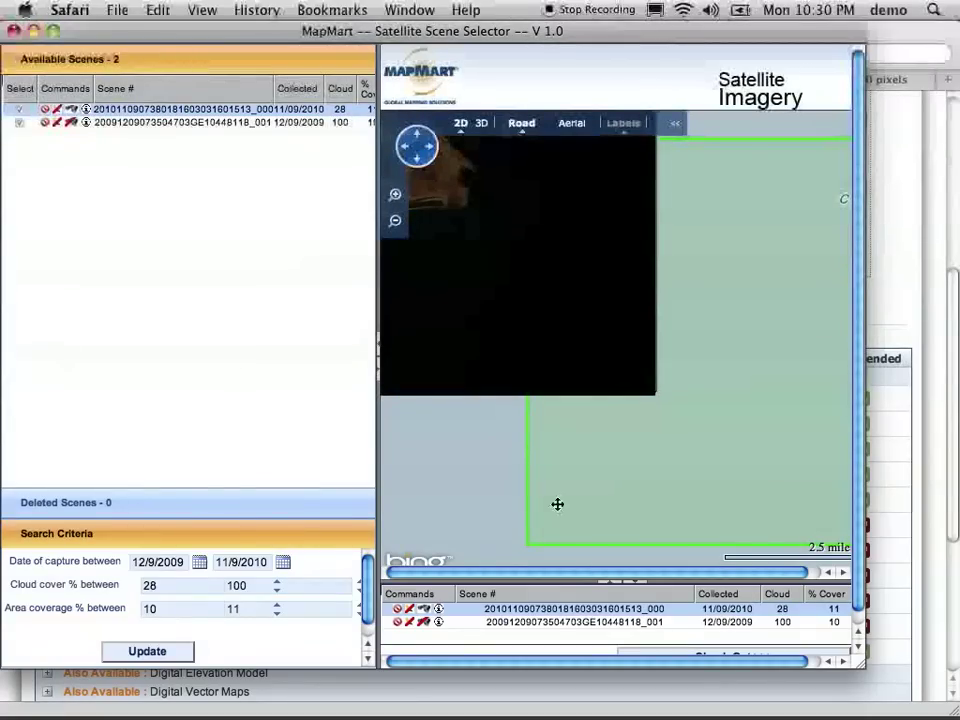
pyautogui.click(424, 624)
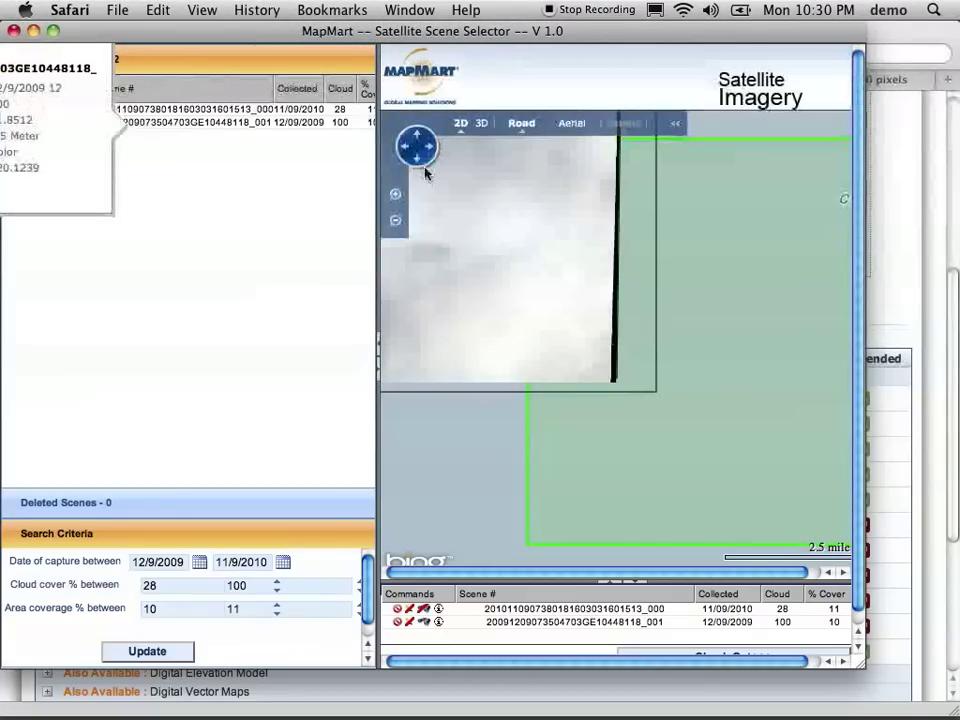
pyautogui.click(14, 33)
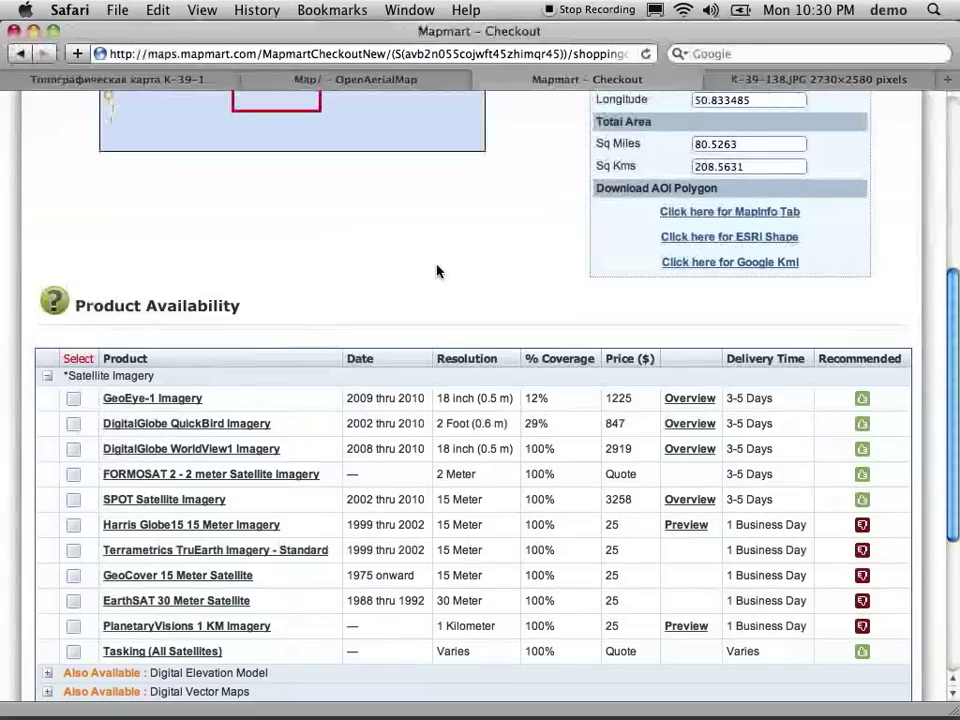
pyautogui.click(695, 426)
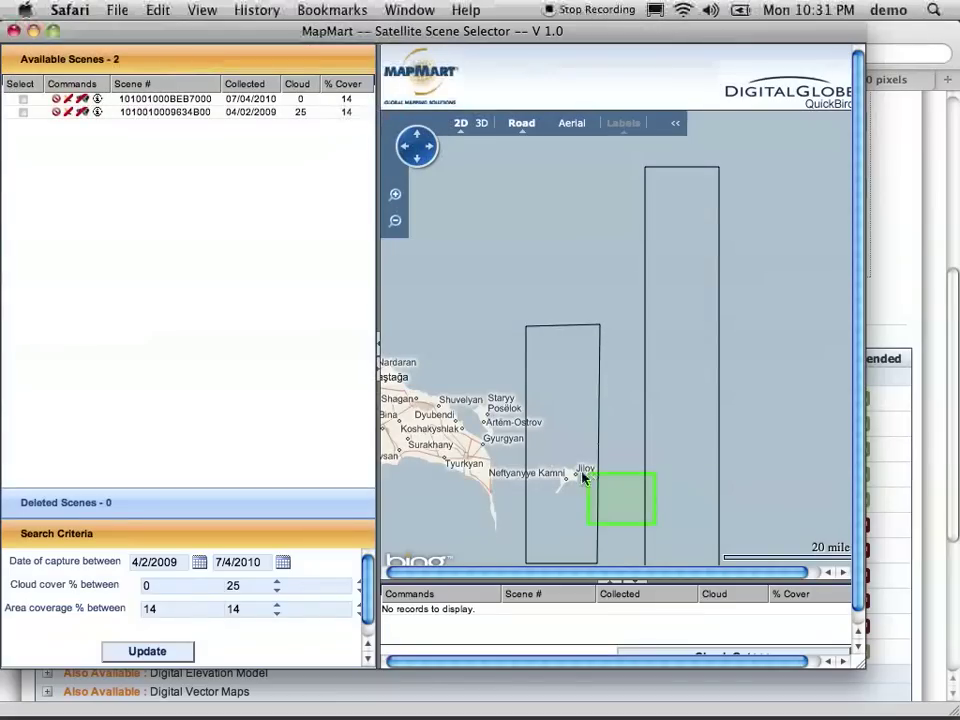
pyautogui.click(13, 30)
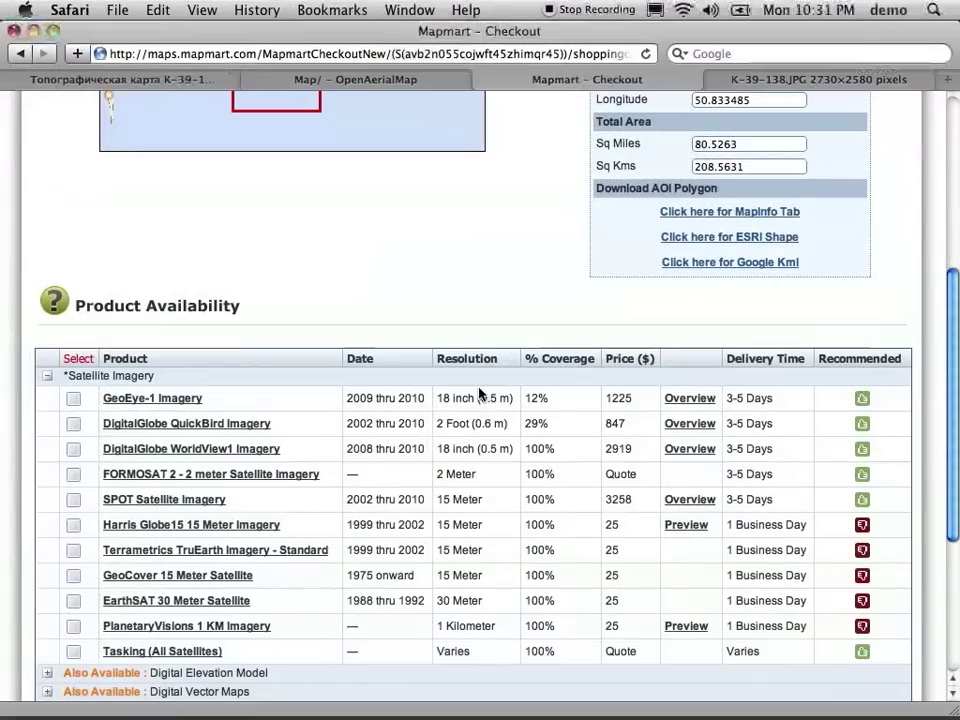
# Step: Open the WorldView1 scene selector and reposition its window near the top of the screen
pyautogui.click(671, 456)
pyautogui.moveTo(491, 41); pyautogui.dragTo(567, 598)
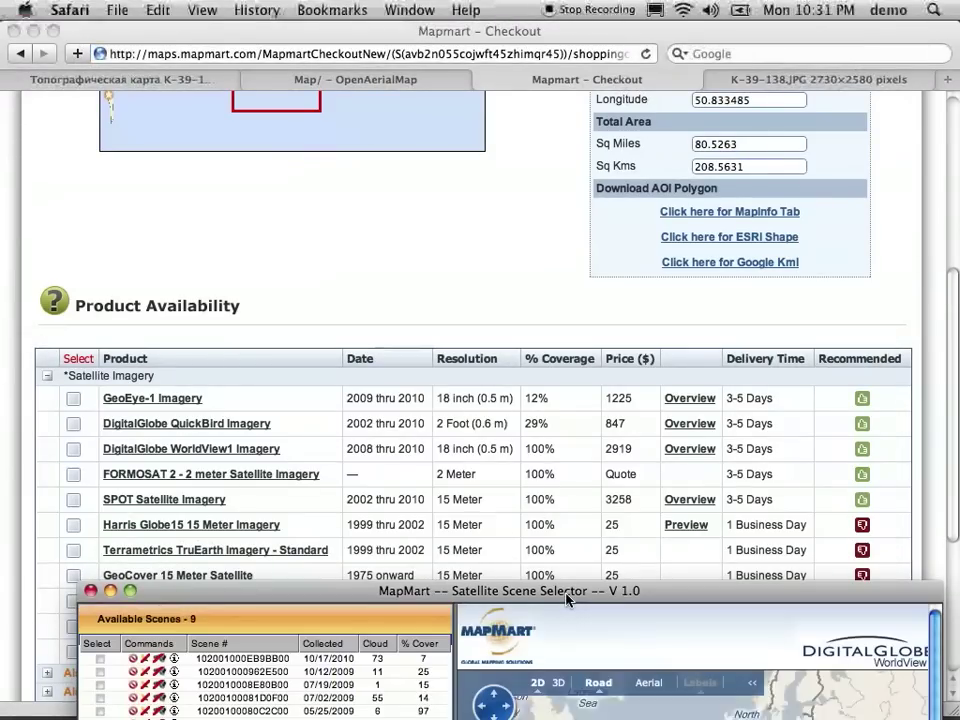
pyautogui.moveTo(567, 598); pyautogui.dragTo(527, 5)
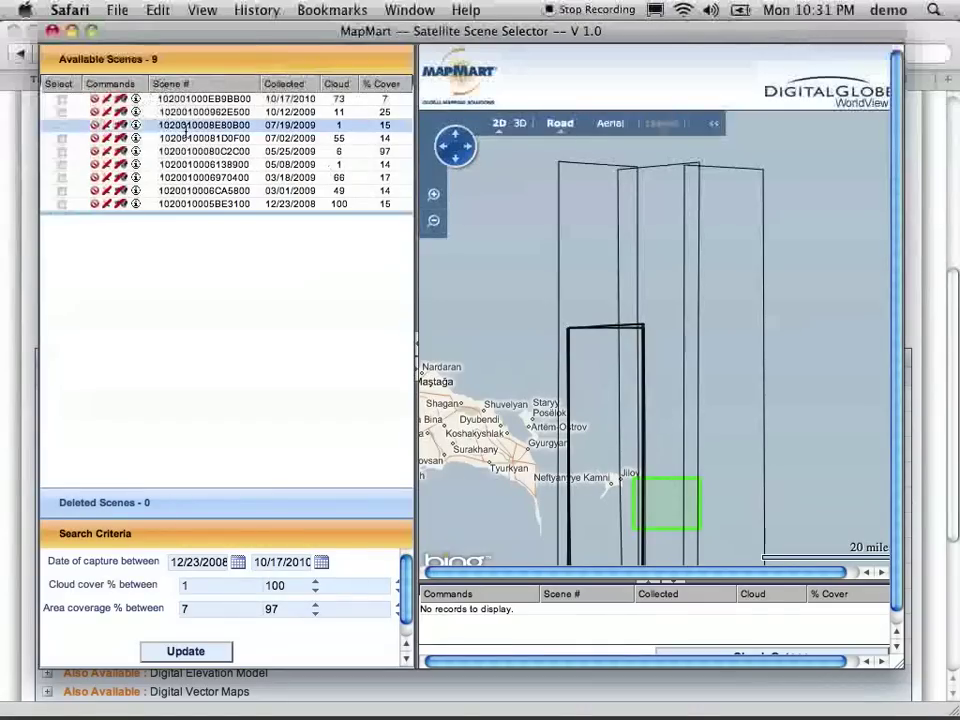
pyautogui.click(61, 163)
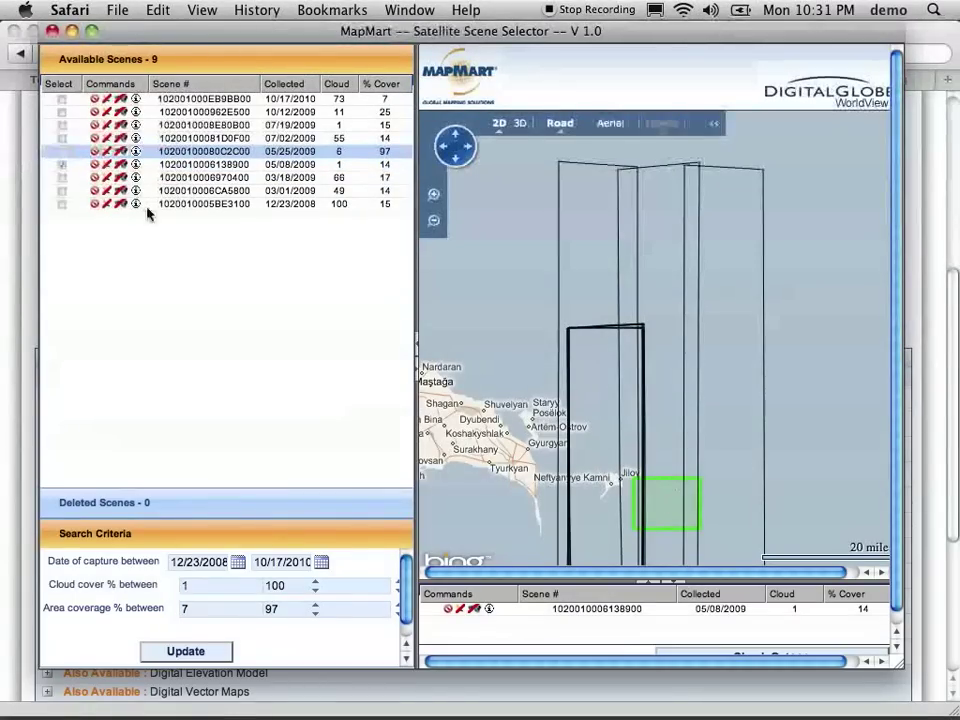
pyautogui.click(61, 167)
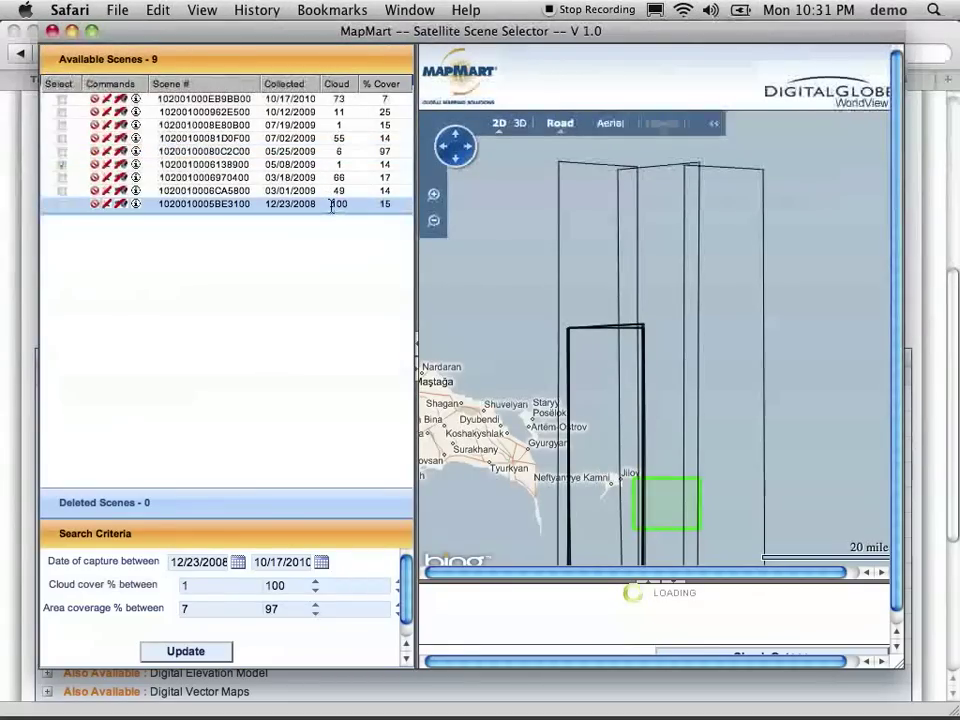
pyautogui.click(63, 204)
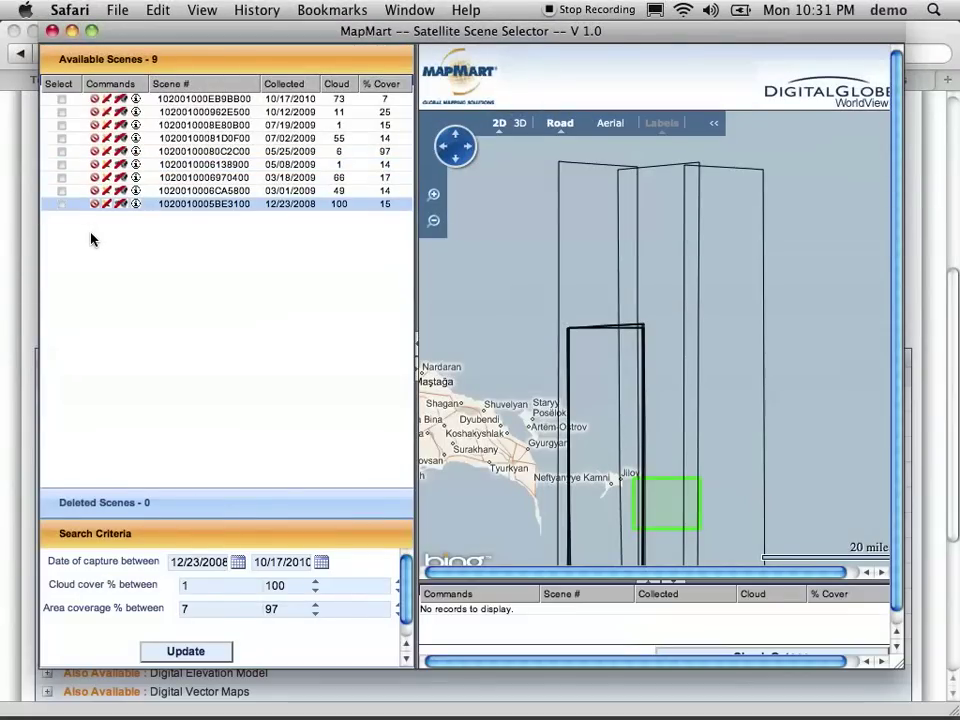
pyautogui.click(61, 205)
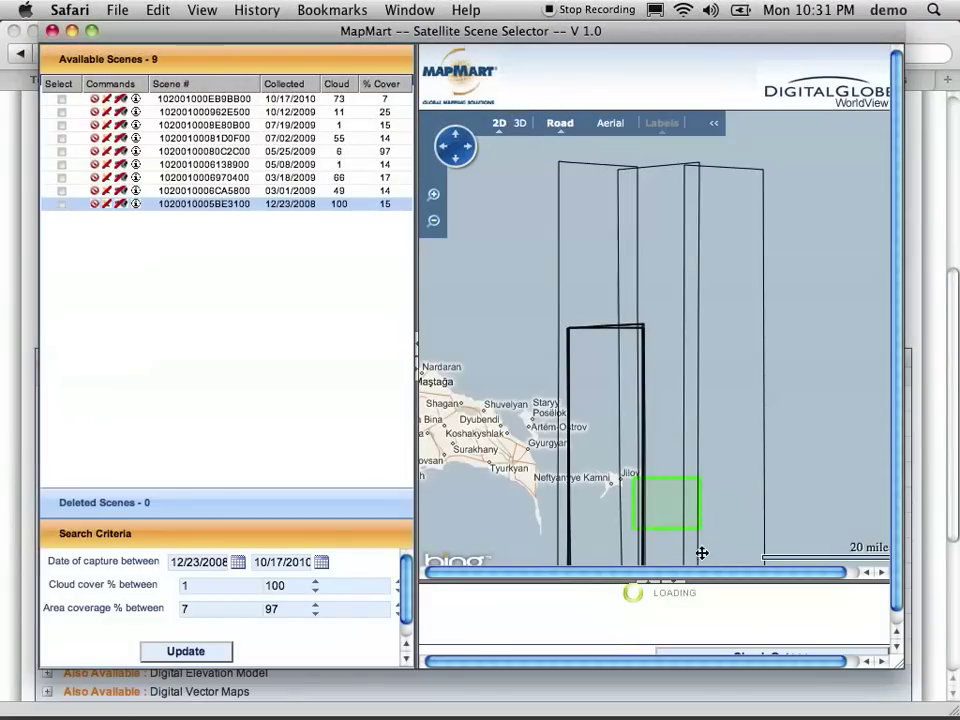
pyautogui.doubleClick(666, 501)
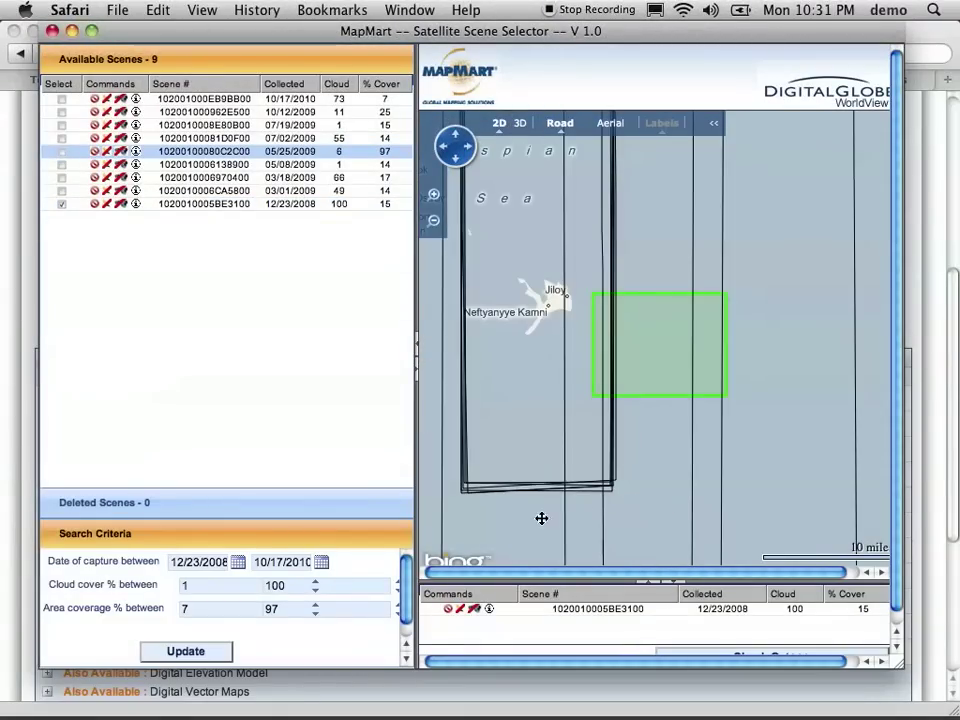
pyautogui.click(476, 610)
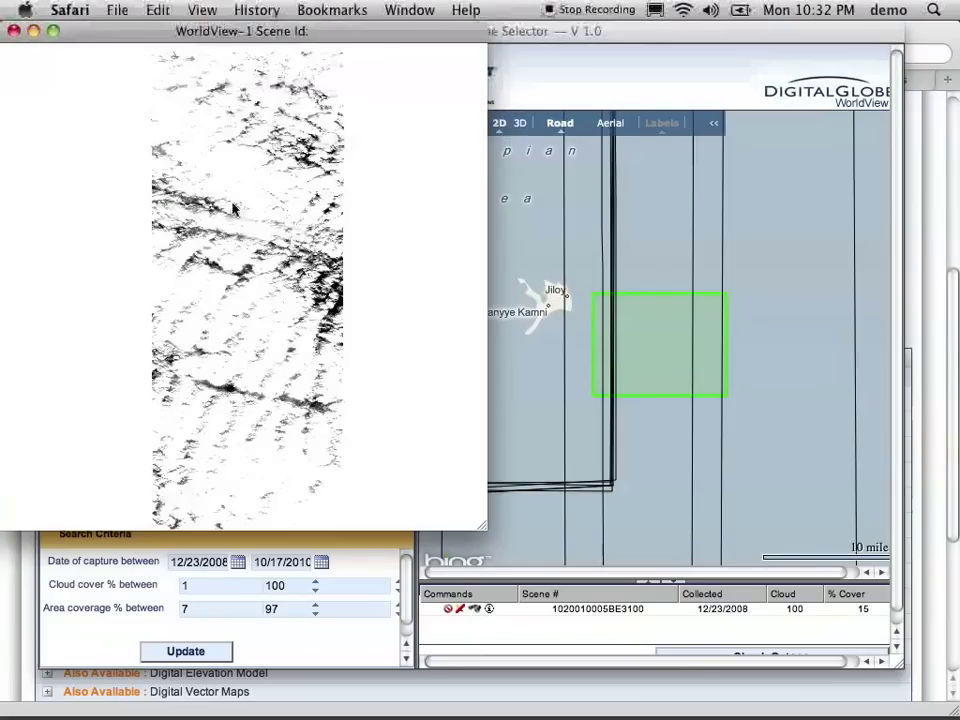
pyautogui.click(13, 31)
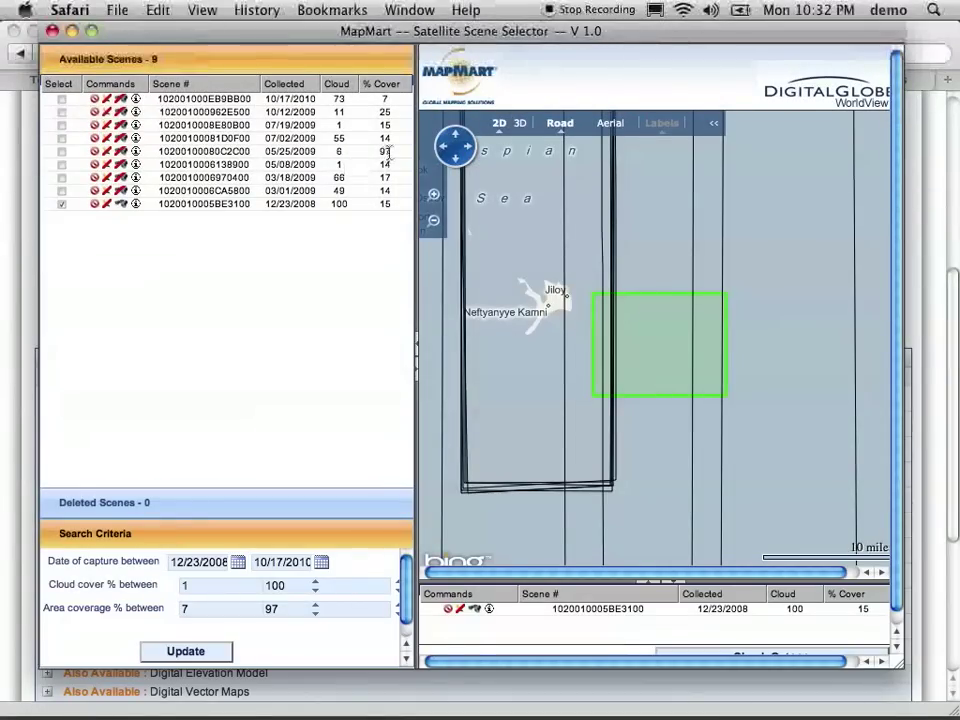
pyautogui.click(61, 156)
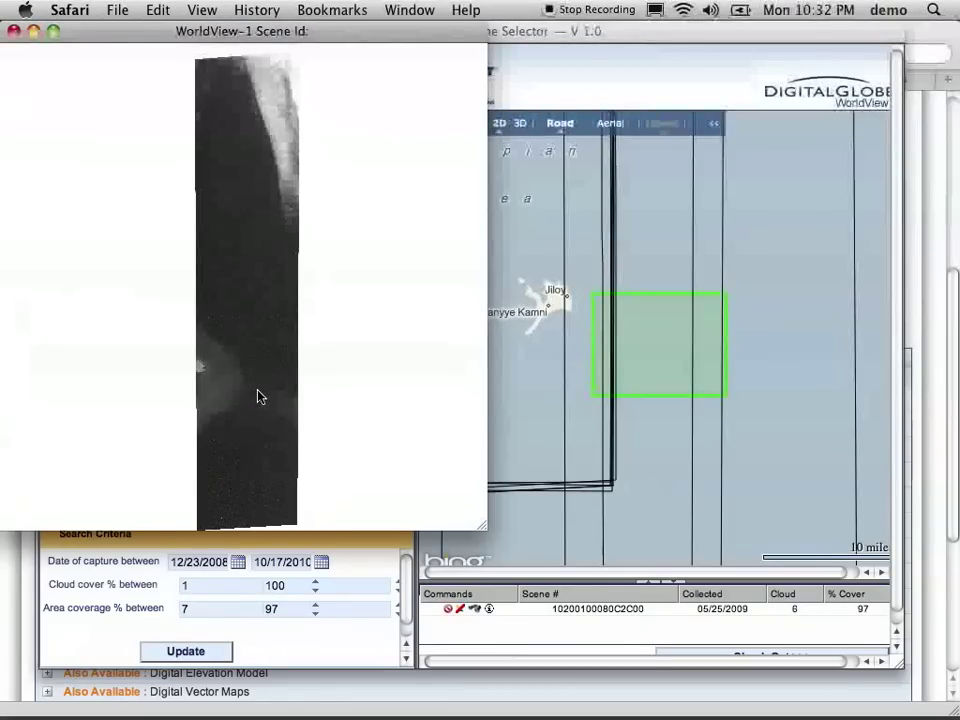
pyautogui.rightClick(258, 396)
pyautogui.click(286, 417)
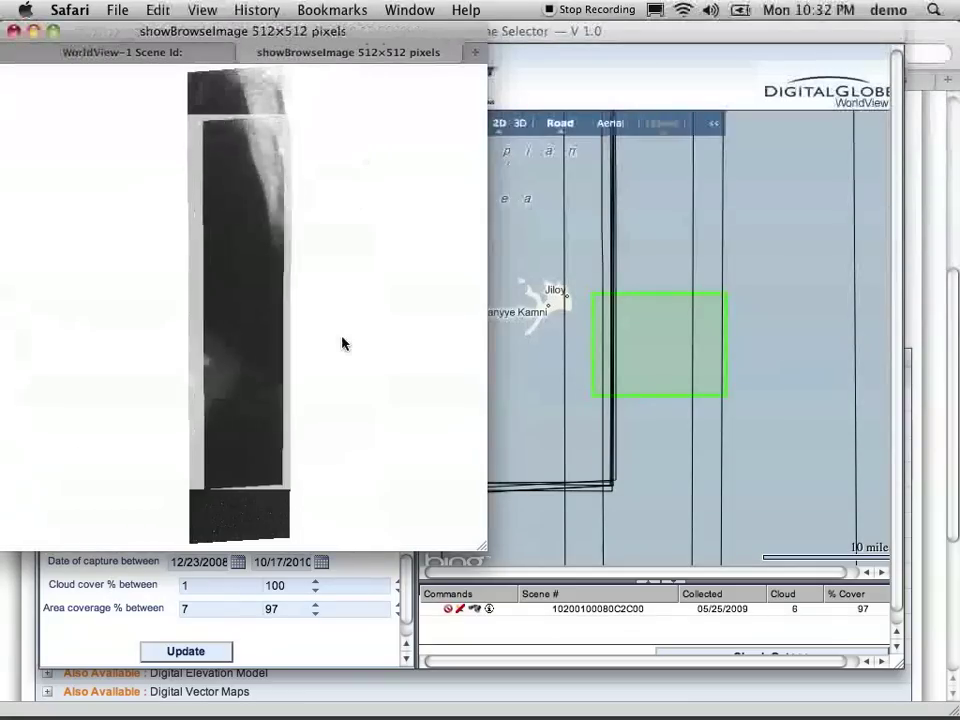
pyautogui.press('super+w')
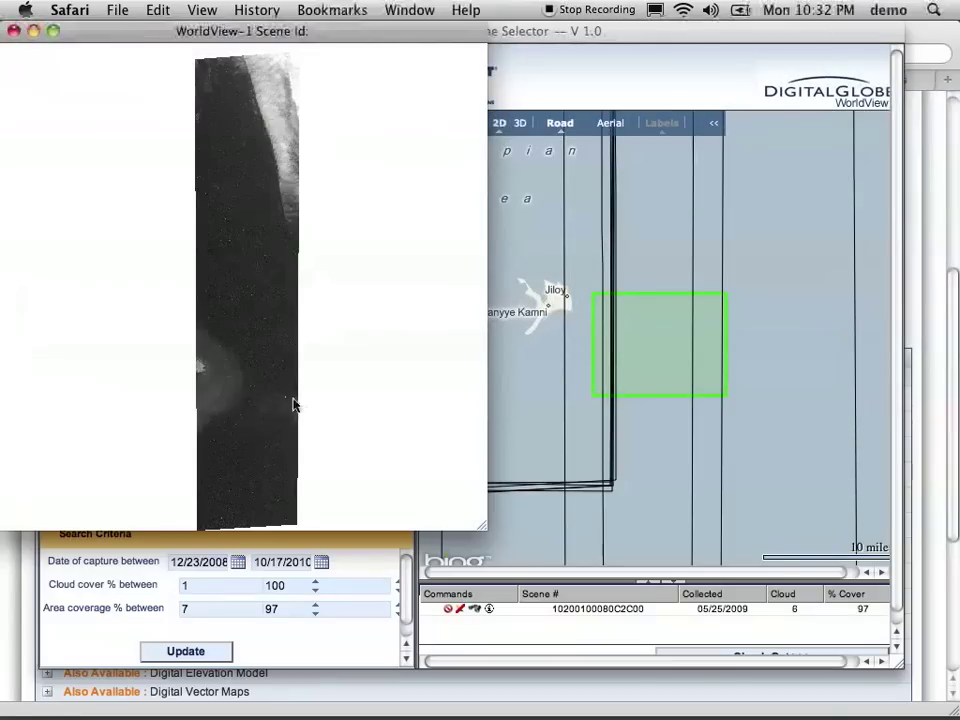
# Step: Close the preview, zoom out to all footprints, and close the scene selector
pyautogui.press('super+w')
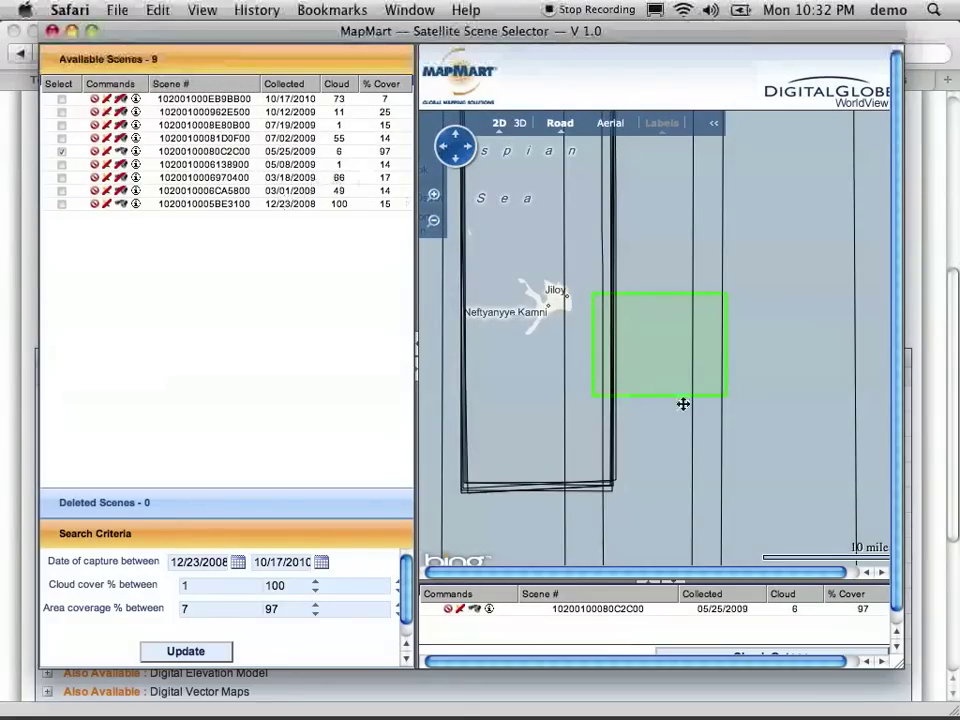
pyautogui.click(433, 221)
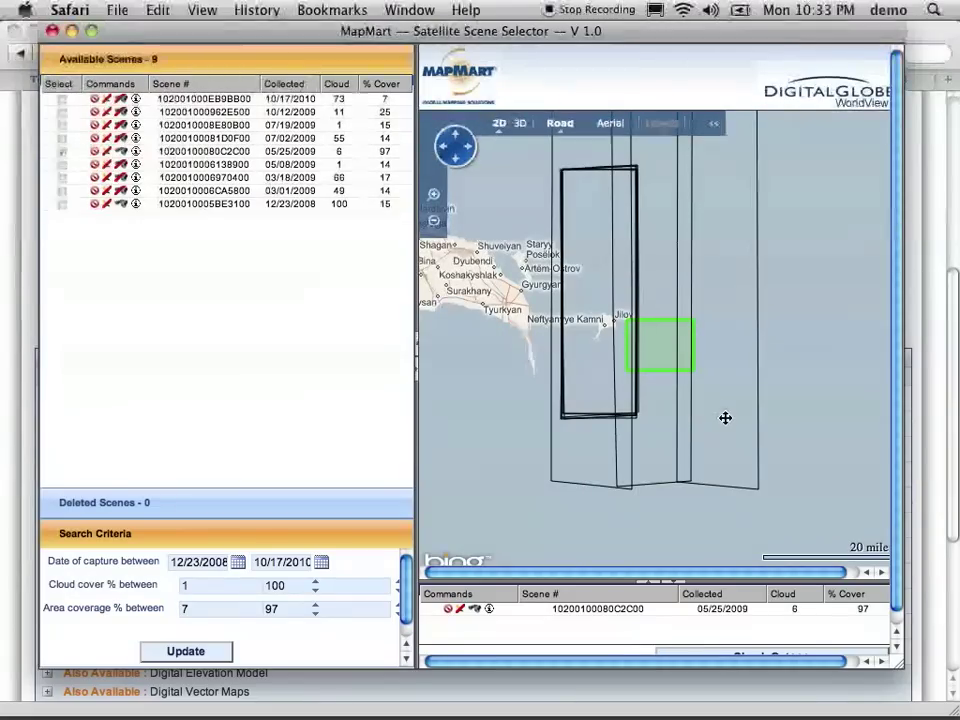
pyautogui.click(52, 32)
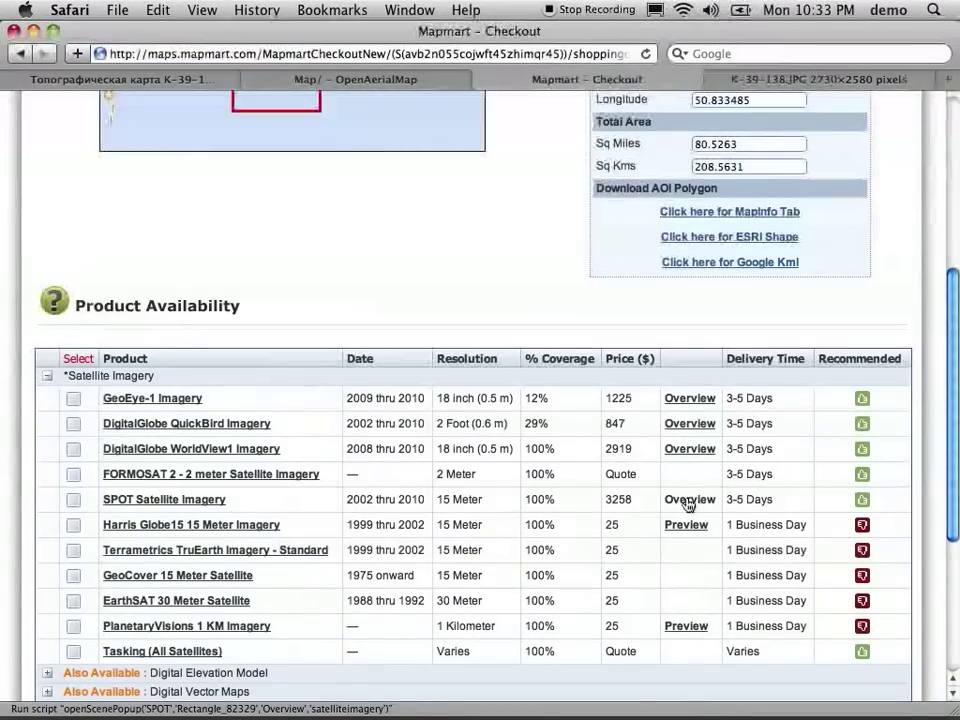
# Step: Reopen the nine-scene WorldView1 list from the DigitalGlobe WorldView1 Imagery Overview link
pyautogui.moveTo(497, 510); pyautogui.dragTo(434, 503)
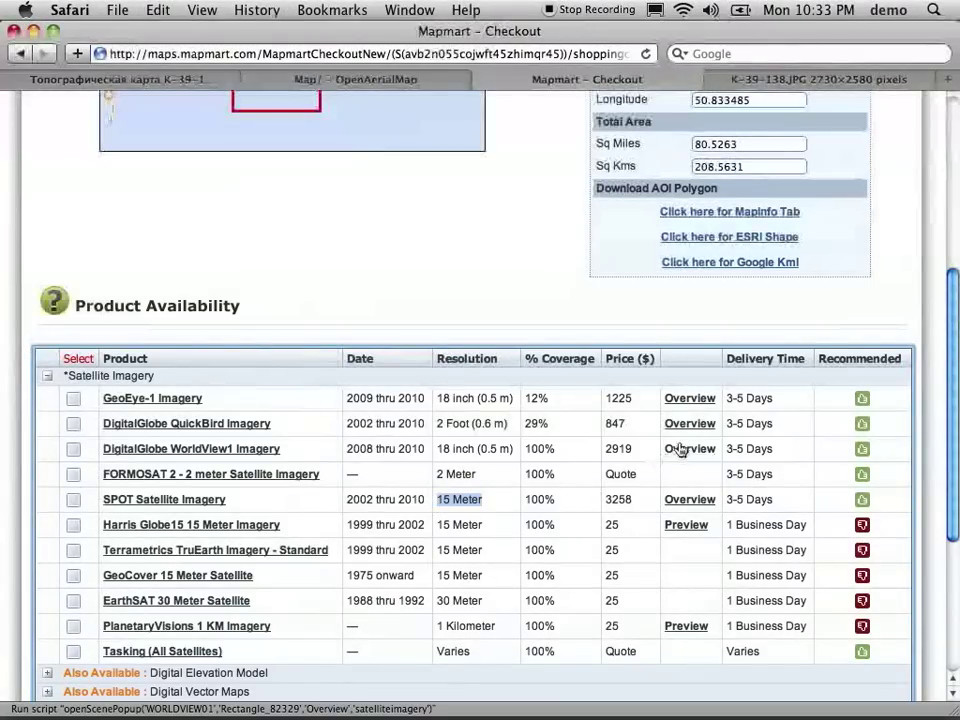
pyautogui.click(796, 450)
pyautogui.moveTo(796, 450); pyautogui.dragTo(275, 445)
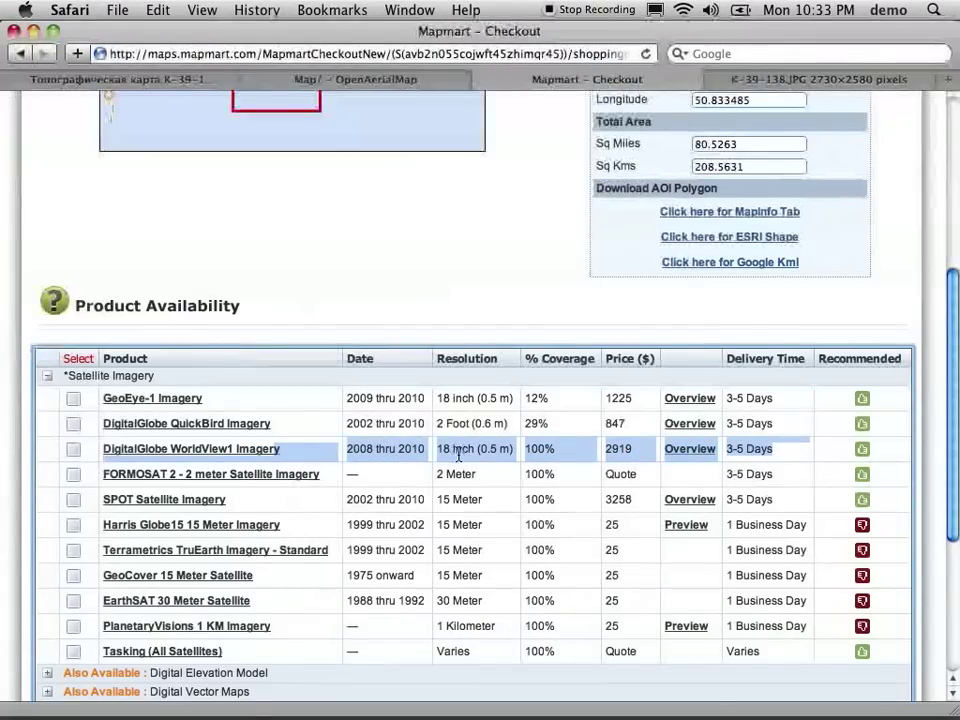
pyautogui.click(688, 451)
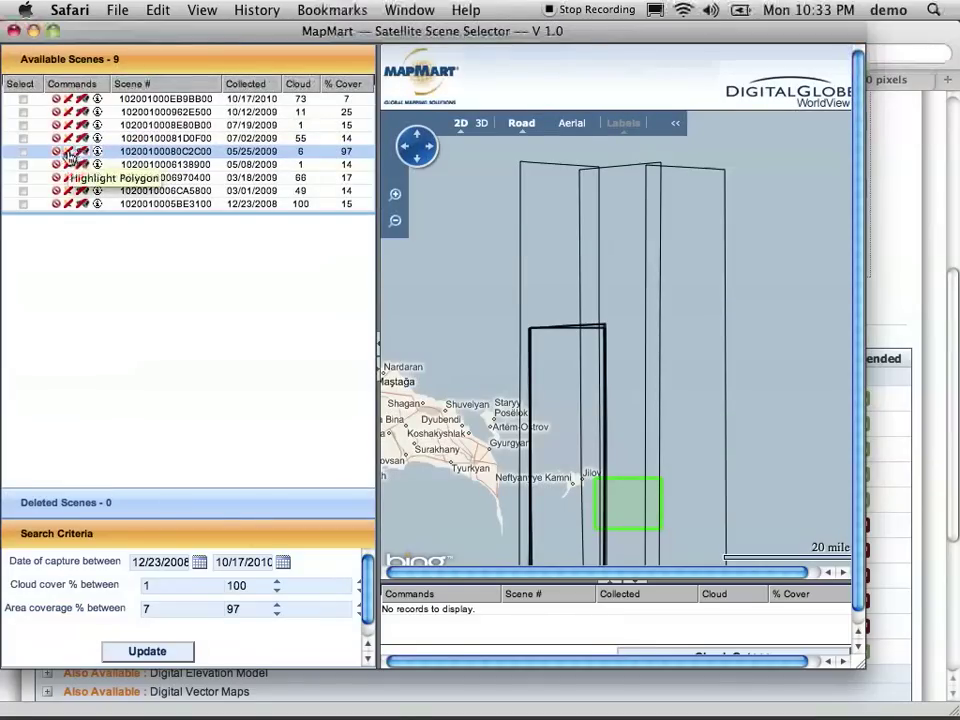
pyautogui.click(69, 154)
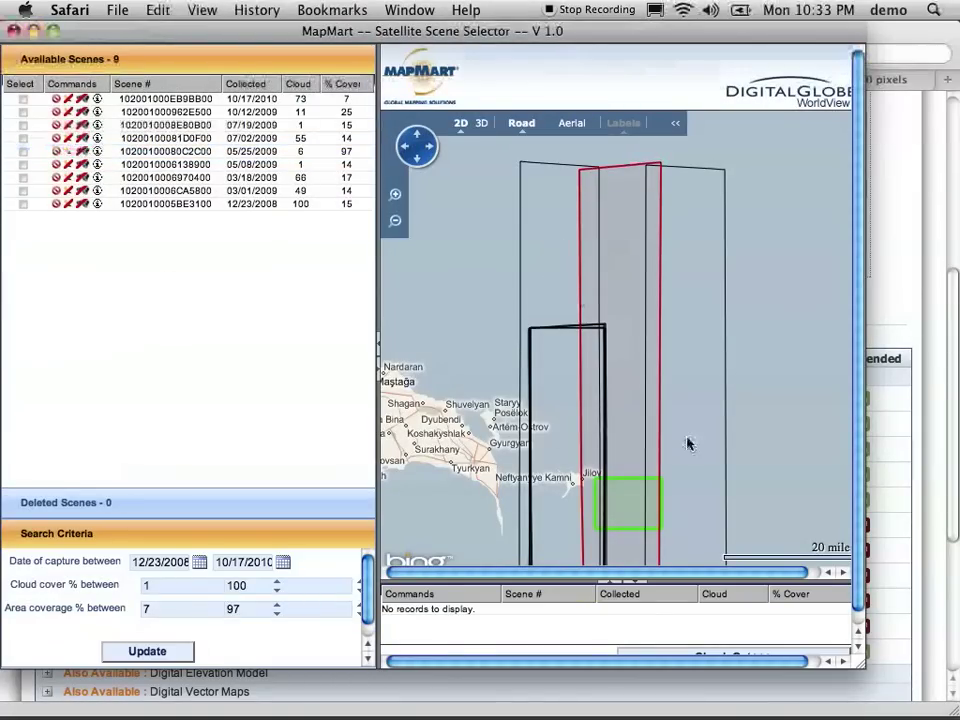
pyautogui.moveTo(687, 443); pyautogui.dragTo(692, 343)
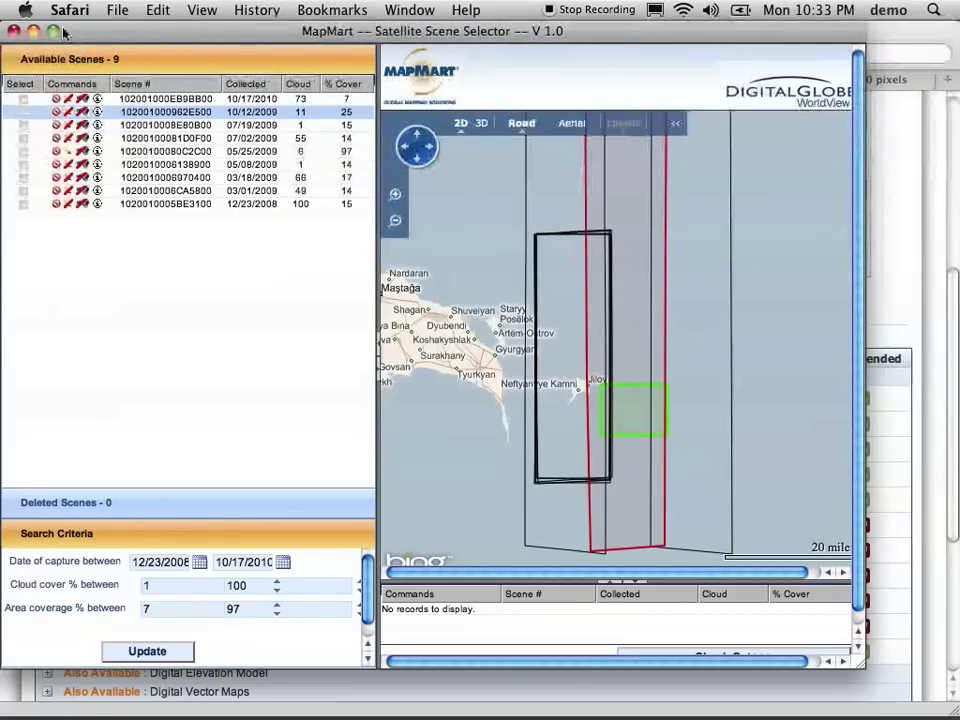
pyautogui.click(13, 32)
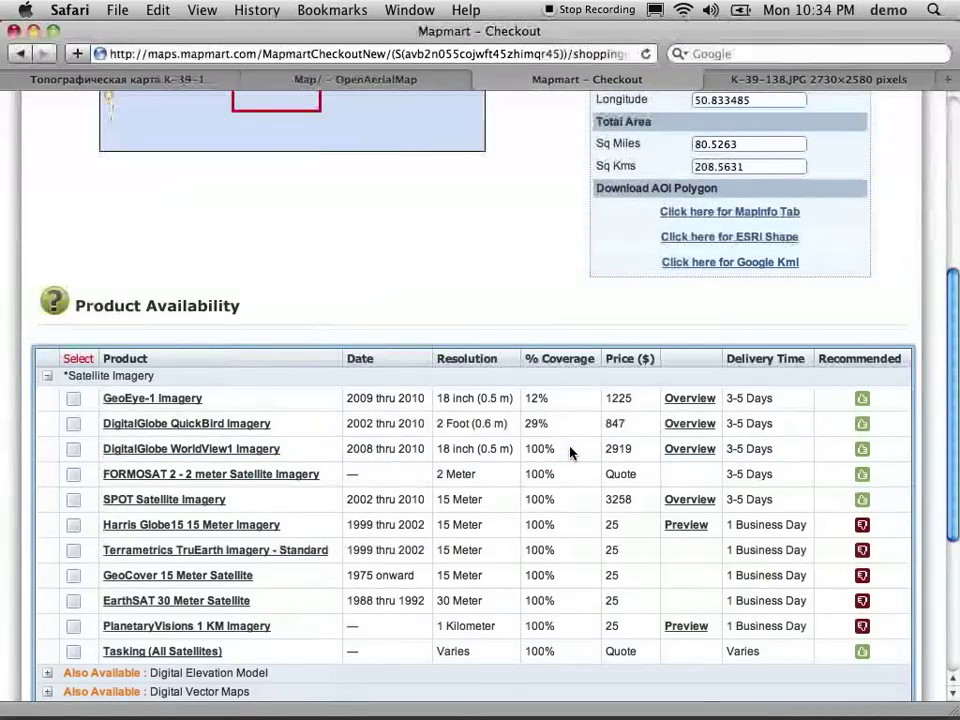
# Step: Scroll the checkout page to the Site Information map and its corner coordinates
pyautogui.scroll(-3, 283, 497)
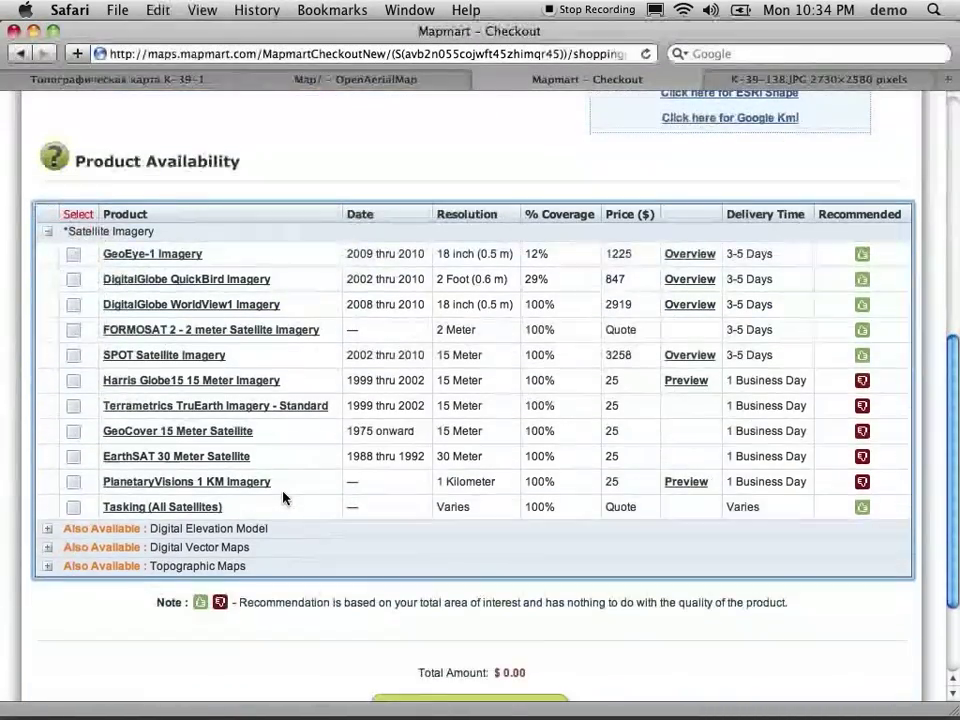
pyautogui.scroll(5, 283, 497)
pyautogui.scroll(-1, 283, 497)
pyautogui.scroll(-2, 283, 497)
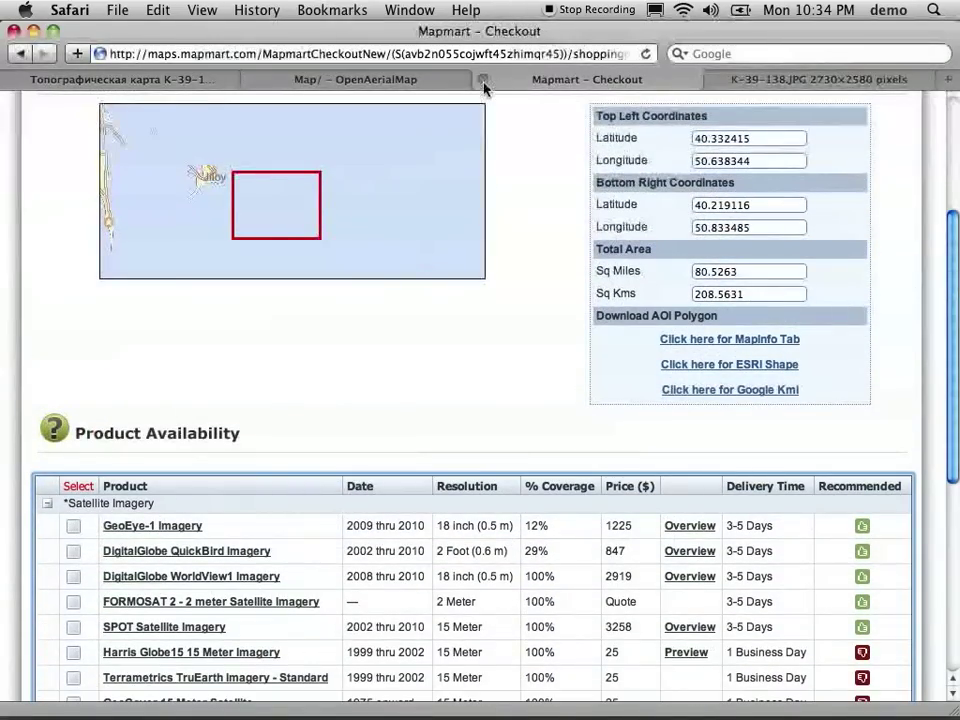